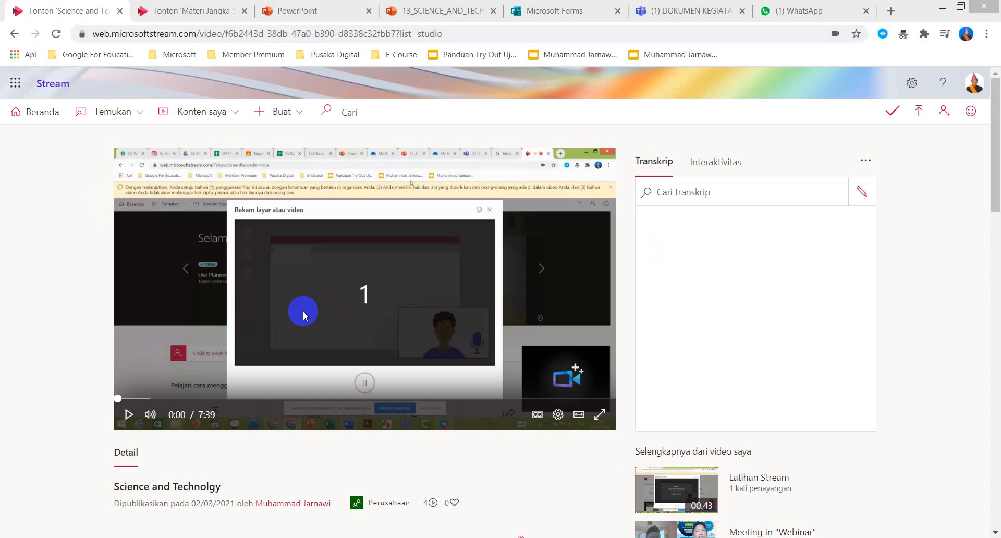
- Play the opening of the Science and Technolgy video, lower its volume, and pause playback
{"action": "left_click", "coordinate": [132, 414]}
{"action": "left_click", "coordinate": [131, 414]}
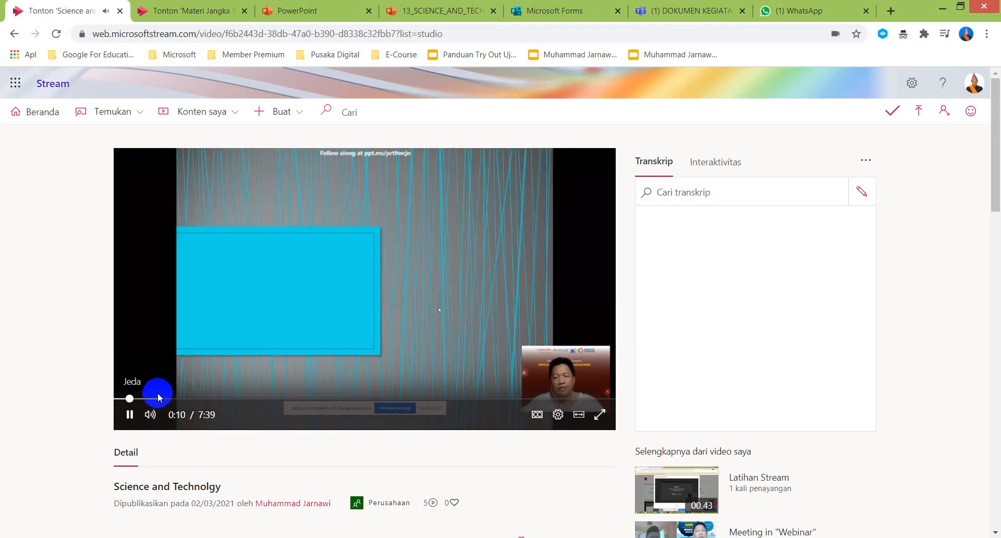
{"action": "mouse_move", "coordinate": [149, 411]}
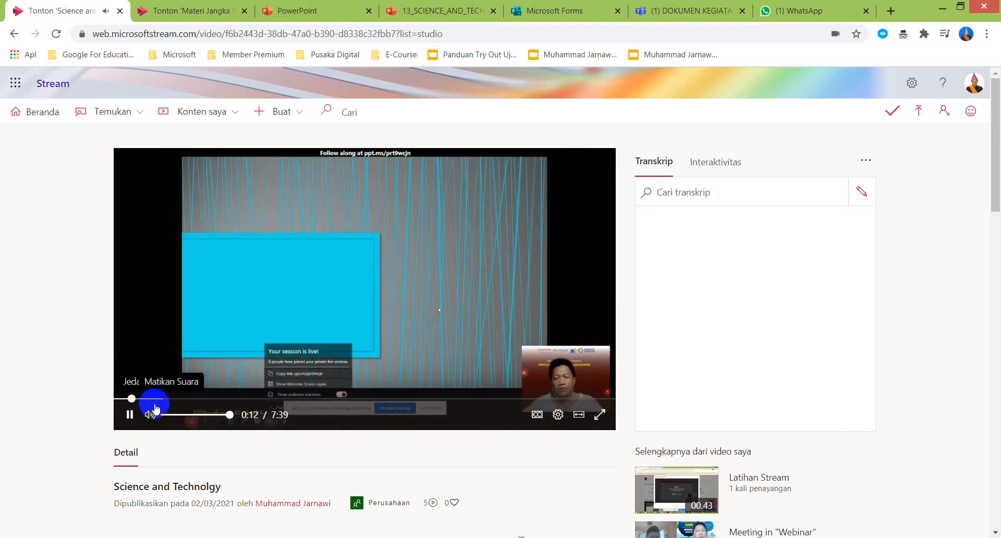
{"action": "mouse_move", "coordinate": [217, 417]}
{"action": "left_mouse_down"}
{"action": "mouse_move", "coordinate": [226, 416]}
{"action": "mouse_move", "coordinate": [202, 416]}
{"action": "left_mouse_up"}
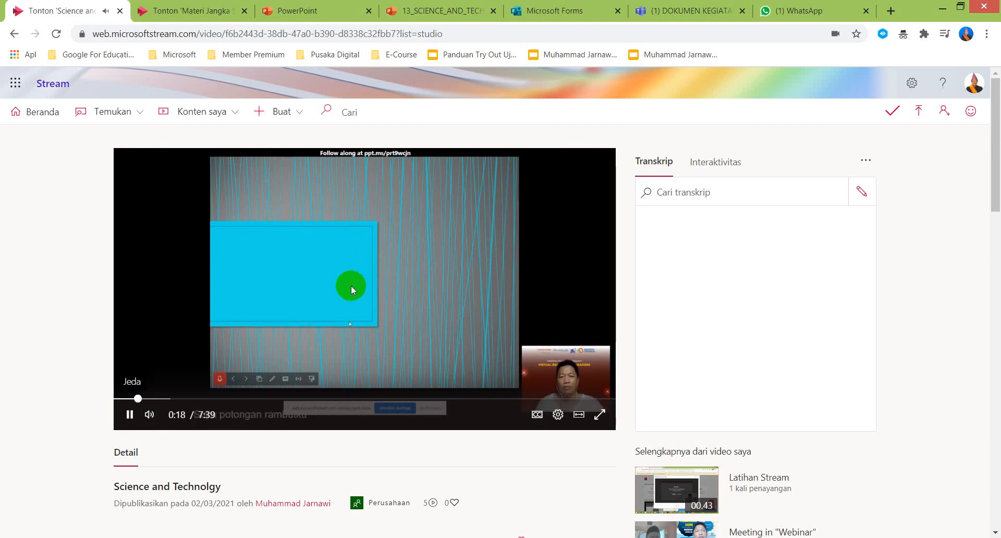
{"action": "mouse_move", "coordinate": [160, 420]}
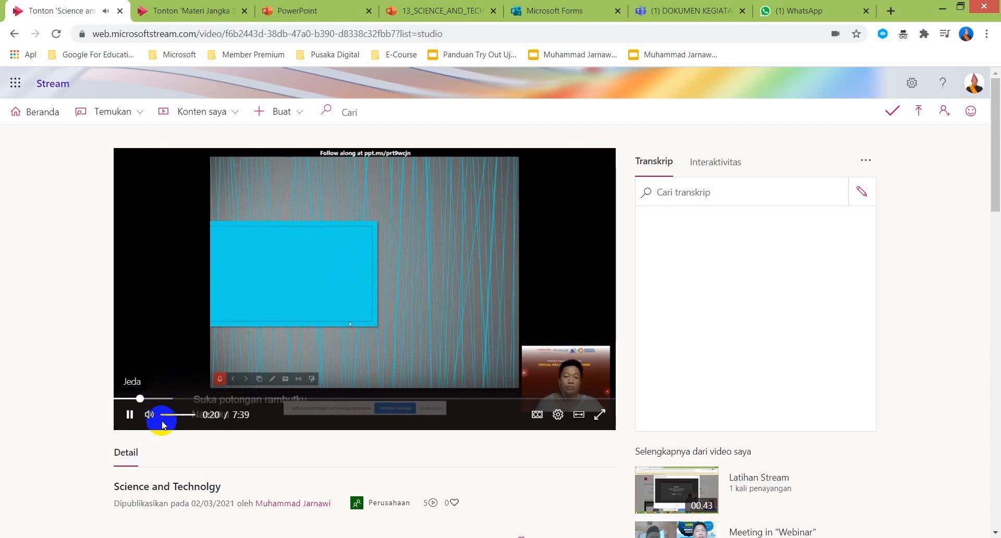
{"action": "left_click_drag", "start_coordinate": [207, 423], "coordinate": [184, 426]}
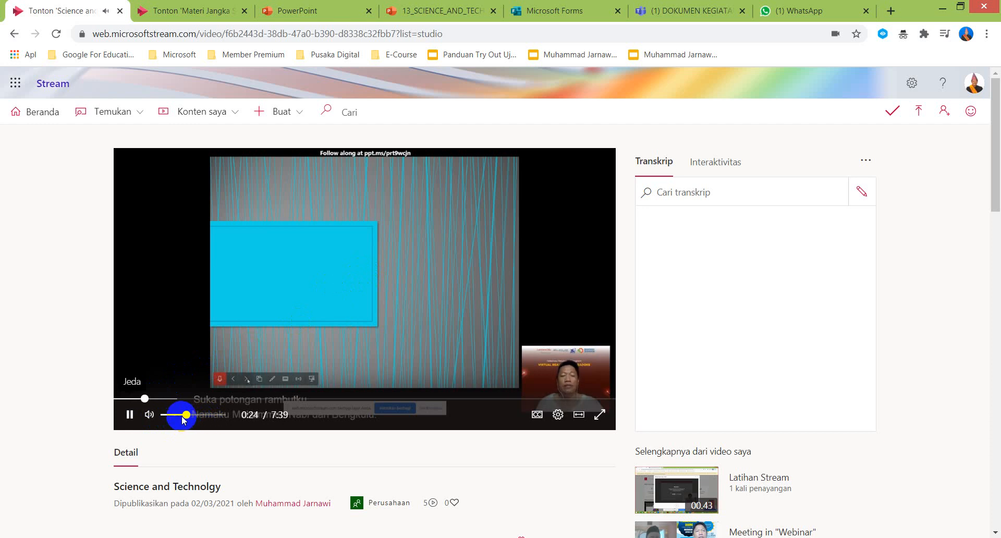
{"action": "left_click", "coordinate": [131, 415]}
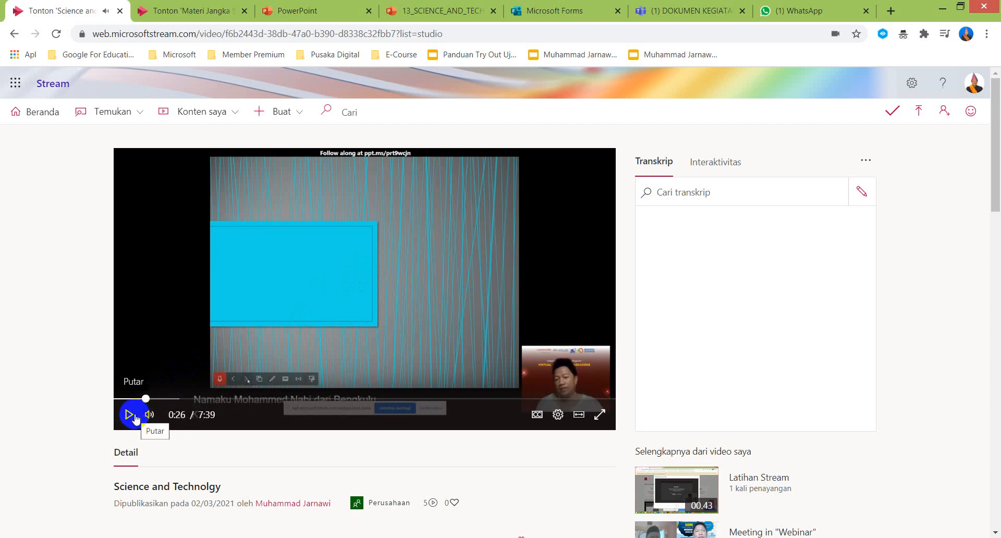
- Move the video's playback position to 1:01, where the Science and Technology topic slide is shown
{"action": "left_click", "coordinate": [300, 318]}
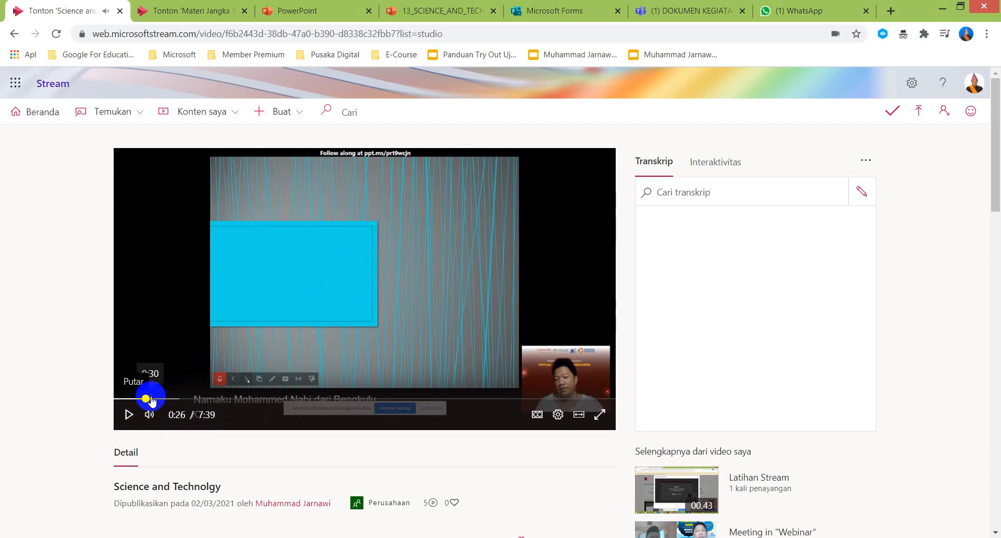
{"action": "left_click", "coordinate": [193, 399]}
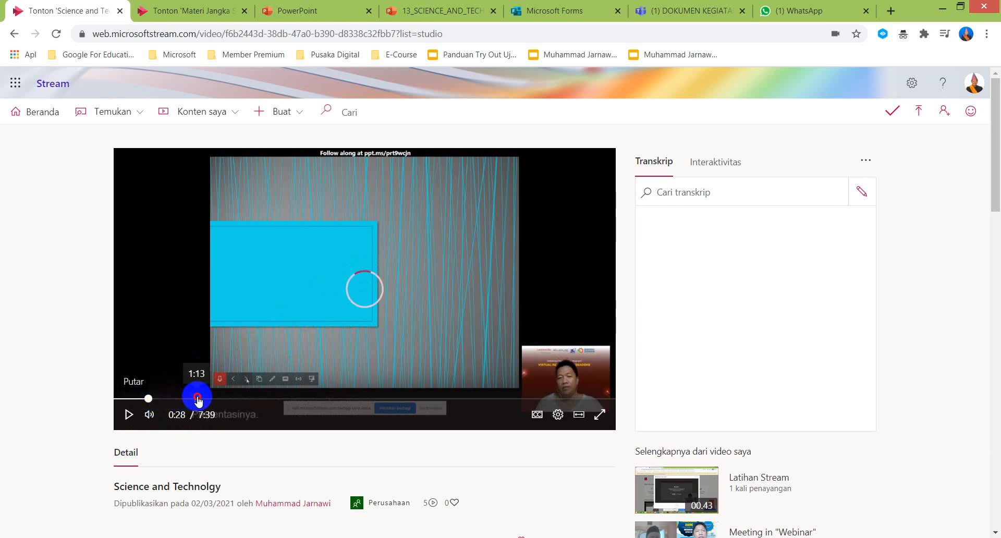
{"action": "left_click", "coordinate": [163, 406]}
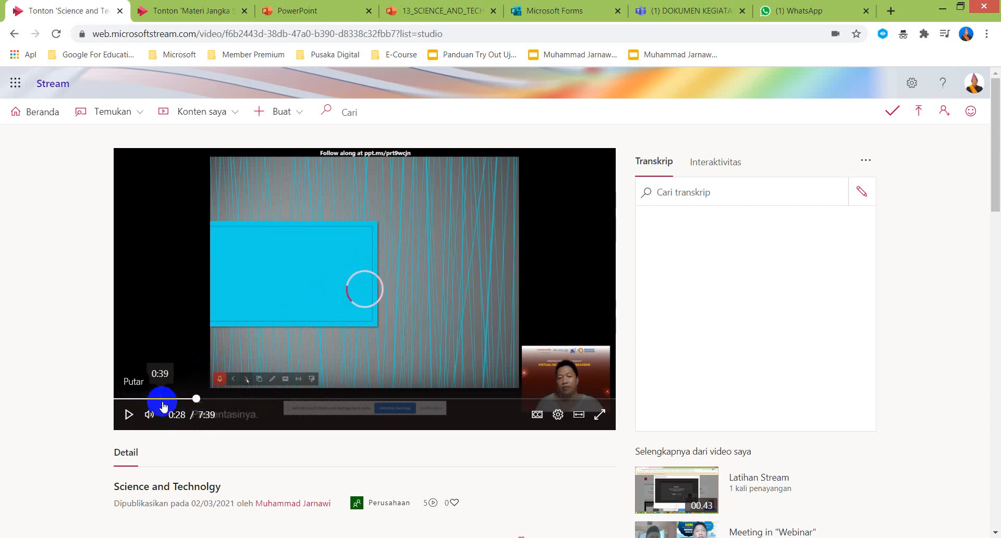
{"action": "left_click", "coordinate": [194, 400]}
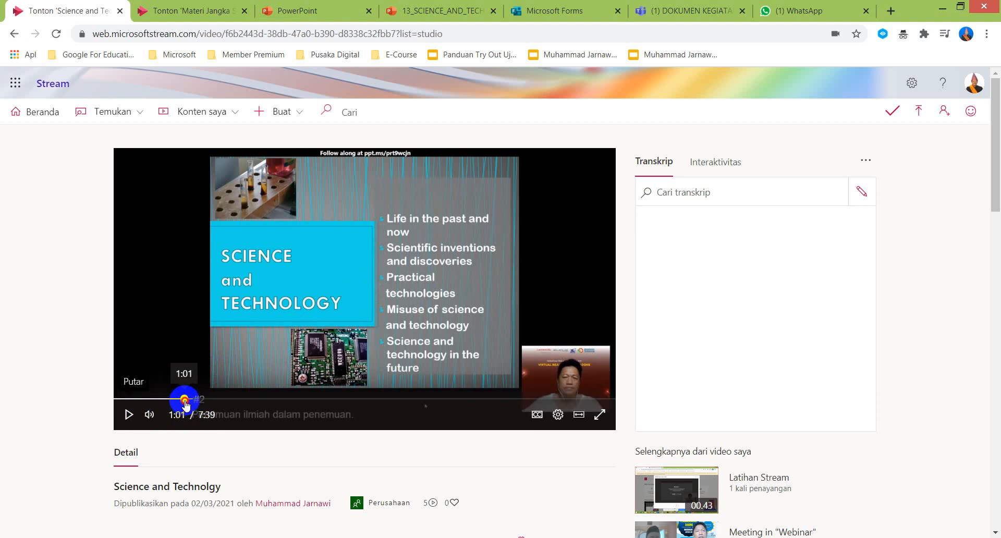
{"action": "left_click", "coordinate": [185, 400]}
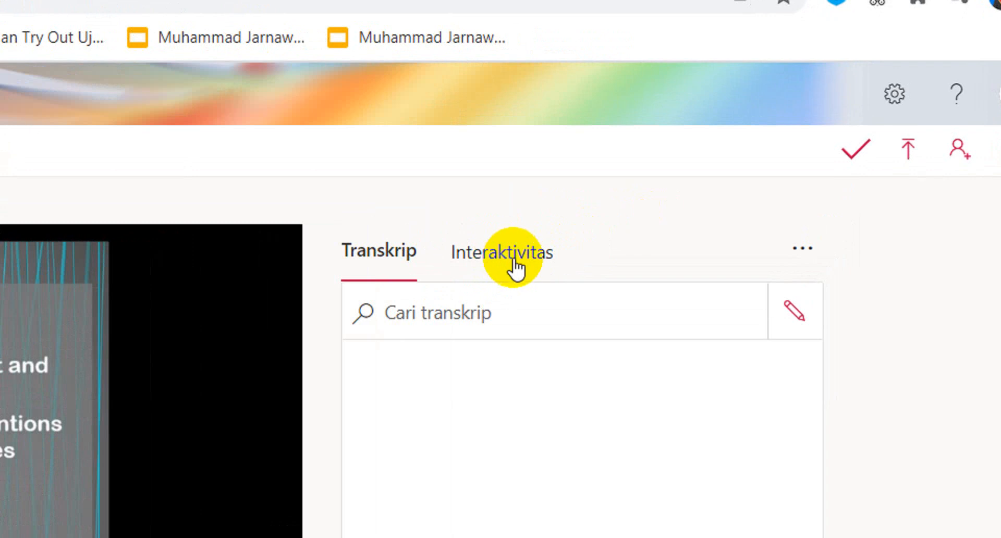
- Start adding an interactive form to the video at 1:01 and read the help text for the form URL
{"action": "left_click", "coordinate": [518, 271]}
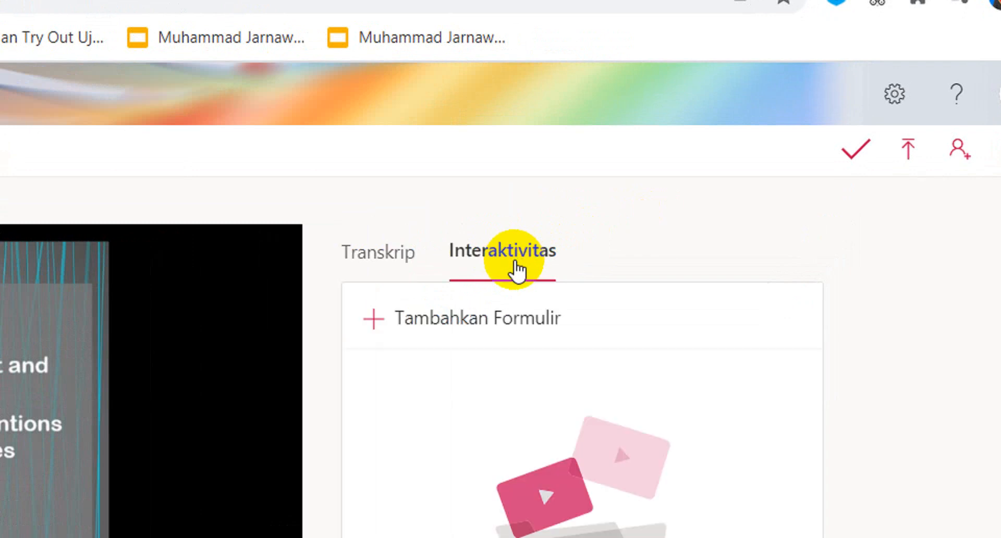
{"action": "left_click", "coordinate": [492, 319]}
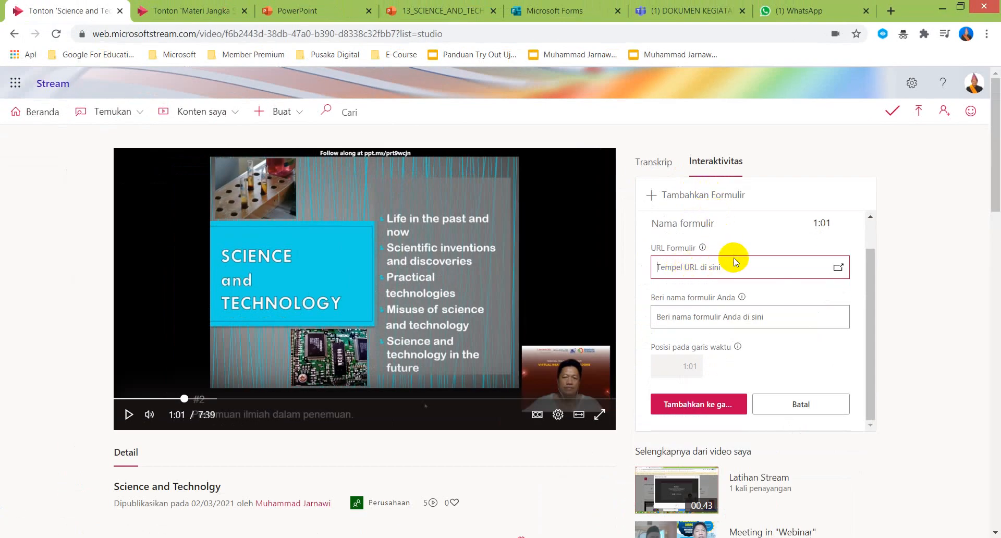
{"action": "mouse_move", "coordinate": [705, 248]}
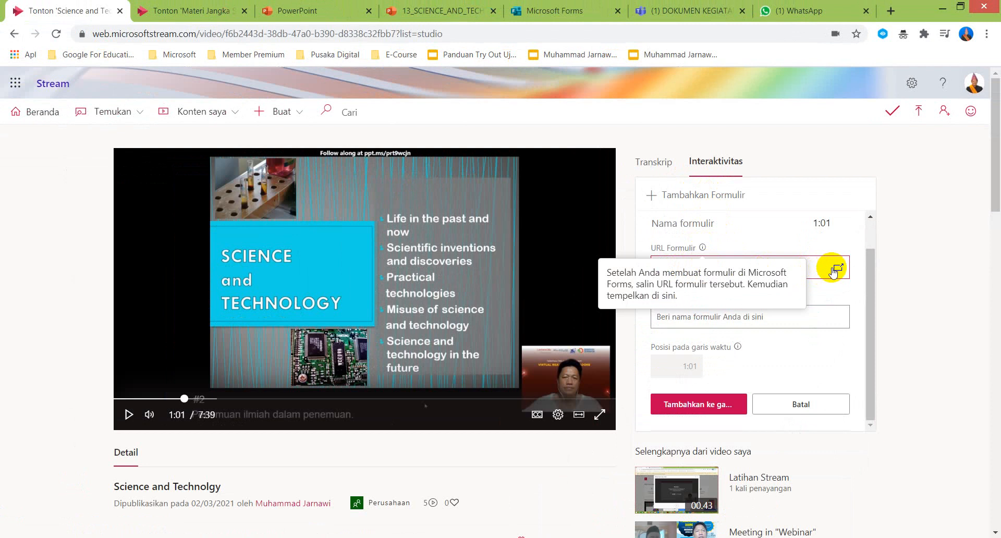
{"action": "left_click", "coordinate": [830, 237]}
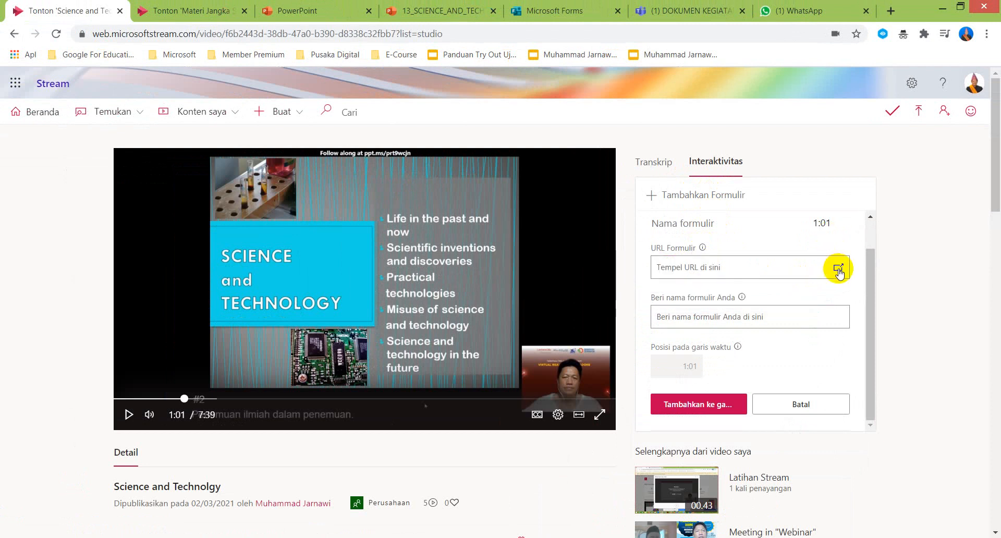
- Go to Microsoft Forms, open the quiz KUIS SAINS AND TECHNOLOGY, and display its sharing options
{"action": "left_click", "coordinate": [839, 270]}
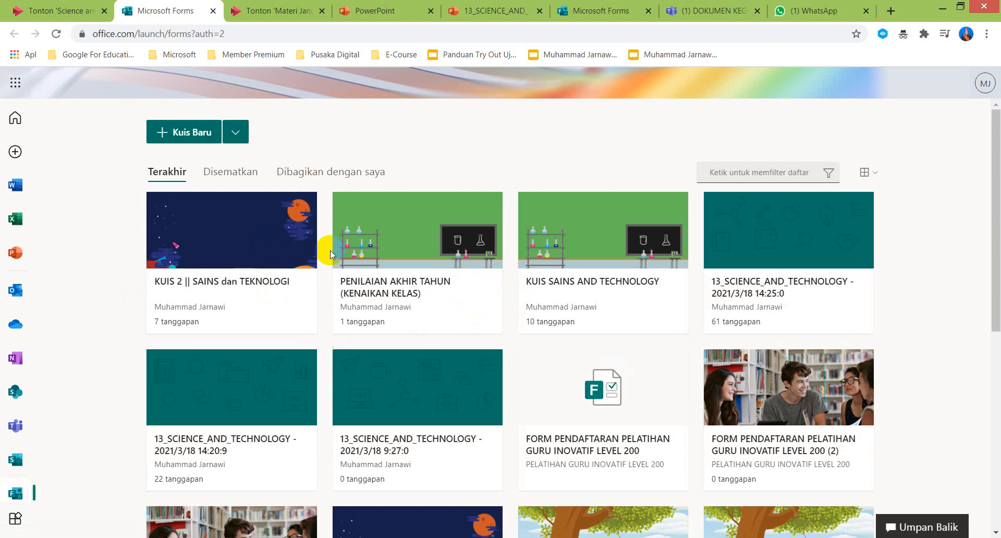
{"action": "left_click", "coordinate": [590, 253]}
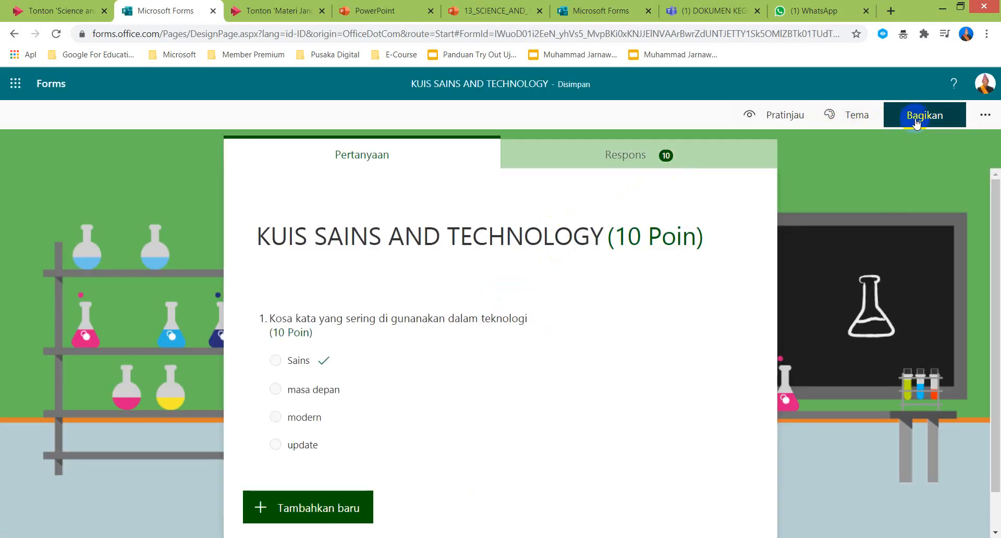
{"action": "left_click", "coordinate": [916, 121]}
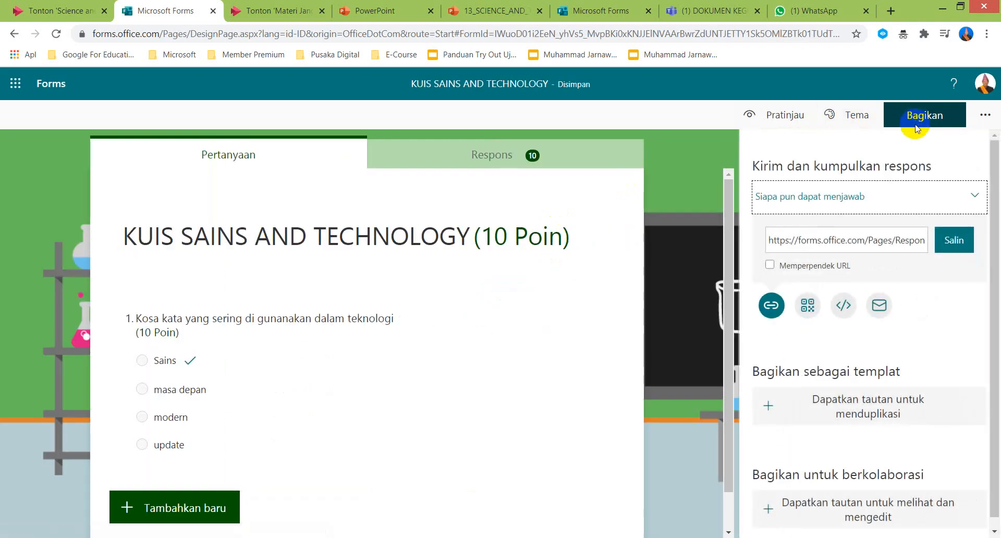
- Restrict quiz responses to "Hanya orang di organisasi saya dapat merespons" and copy the response link
{"action": "left_click", "coordinate": [858, 204]}
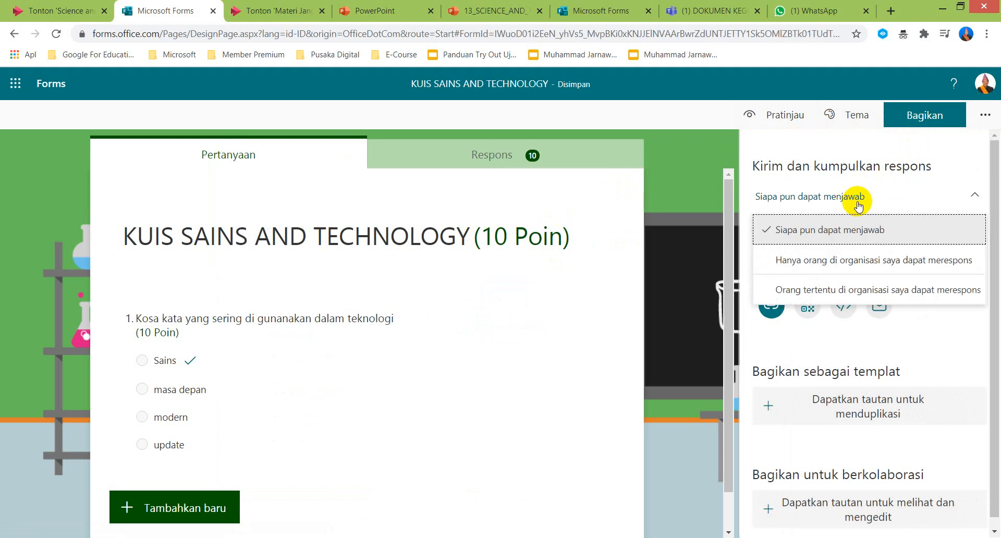
{"action": "left_click", "coordinate": [830, 268]}
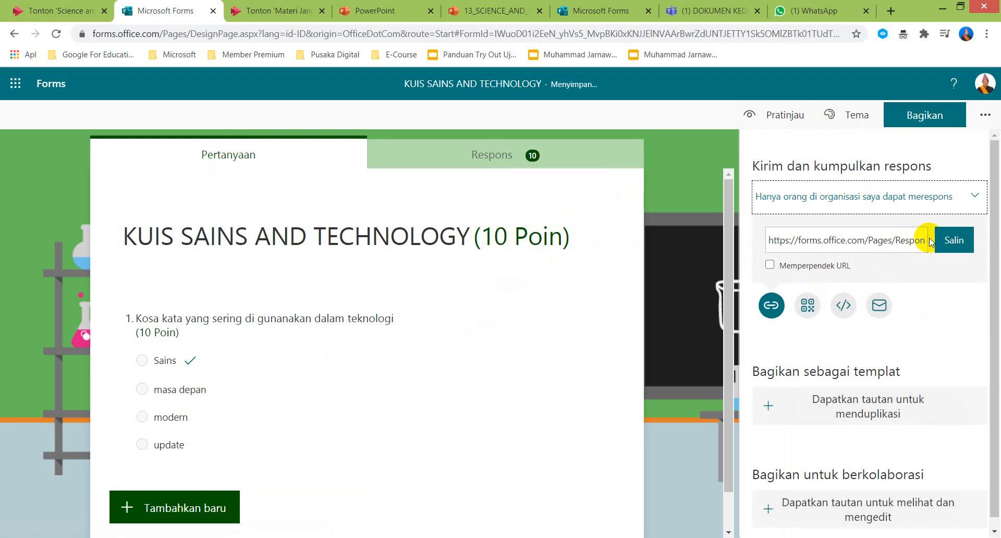
{"action": "left_click", "coordinate": [951, 244]}
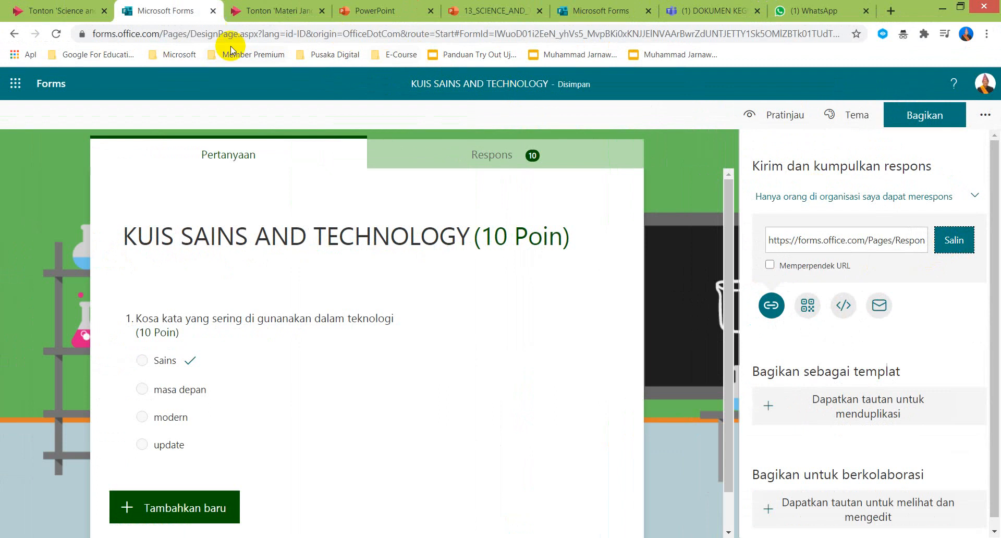
- Switch back to the Stream video and paste the copied quiz link as the form URL
{"action": "left_click", "coordinate": [68, 15]}
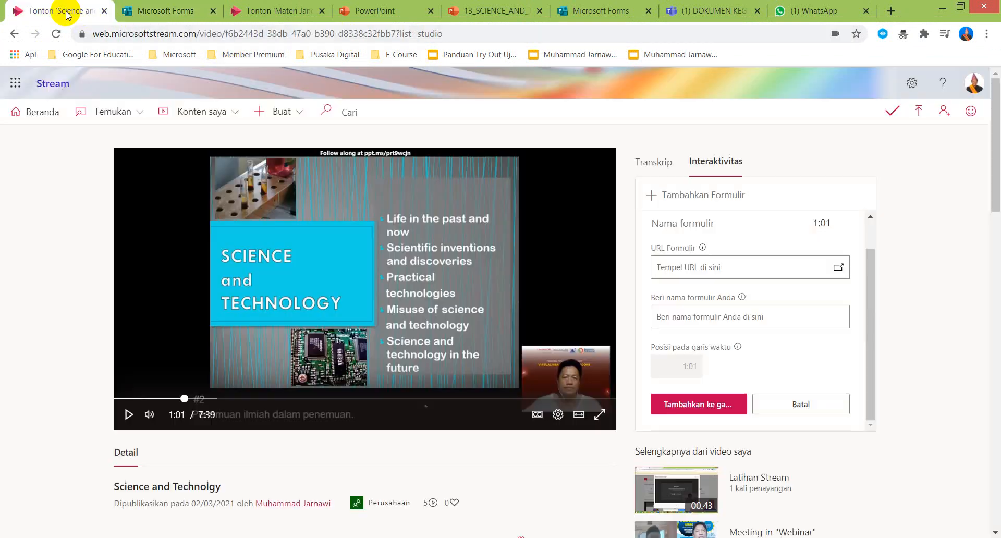
{"action": "left_click", "coordinate": [680, 268]}
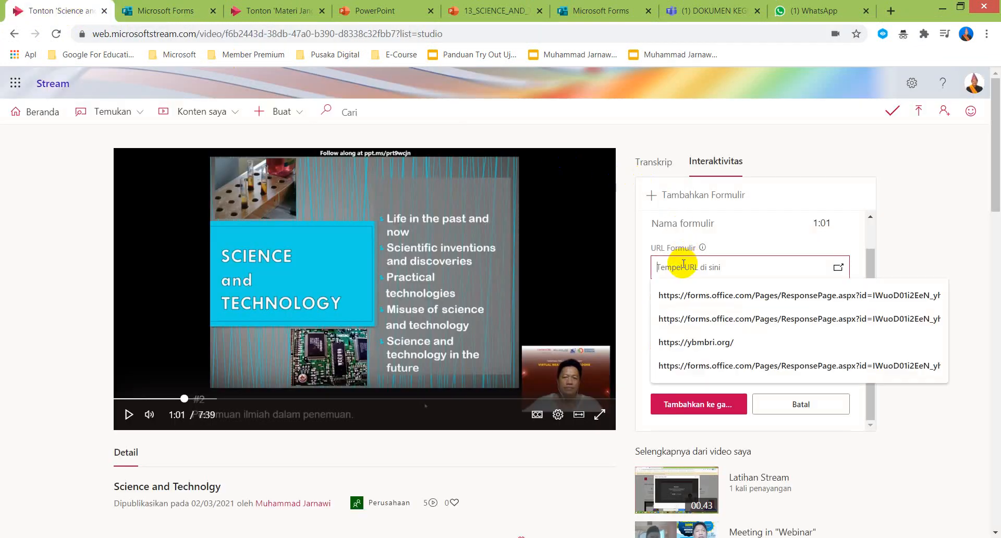
{"action": "key", "text": "ctrl+v"}
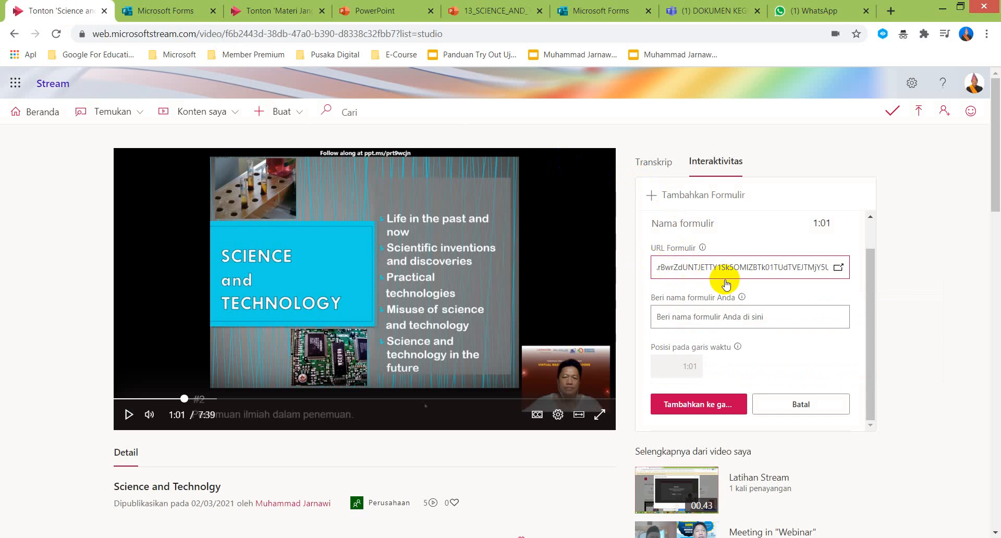
- Name the form KUIS 1 and add it to the video's timeline
{"action": "left_click", "coordinate": [696, 317]}
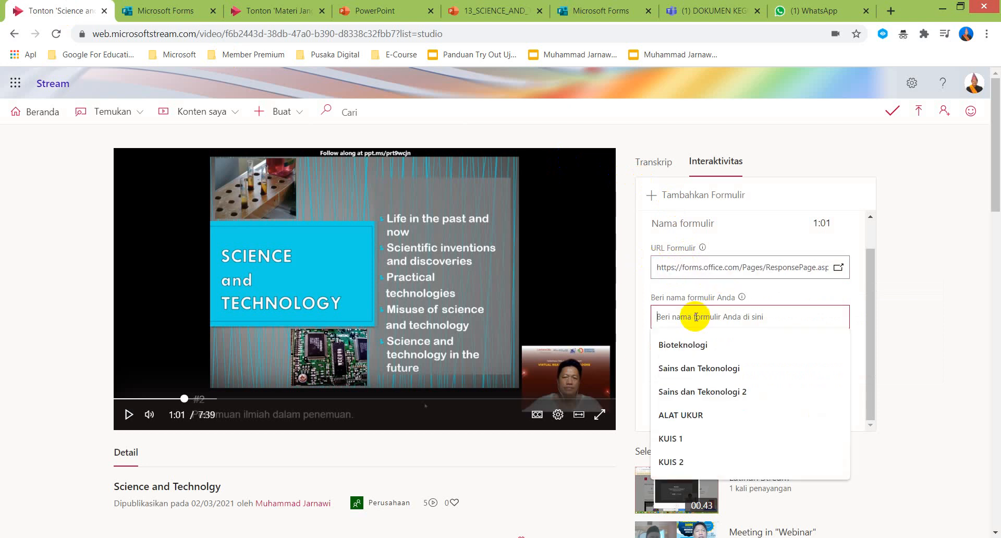
{"action": "type", "text": "KUI"}
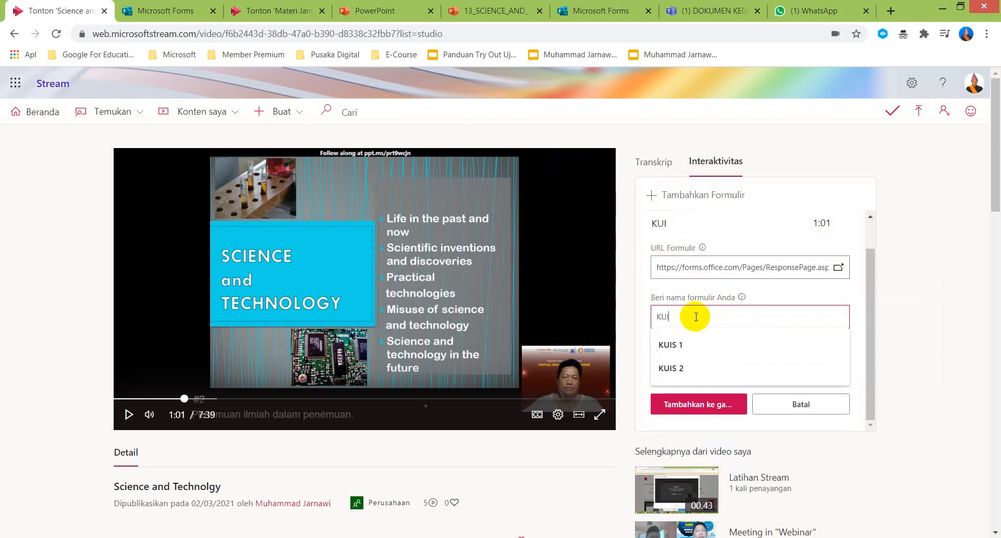
{"action": "type", "text": "S"}
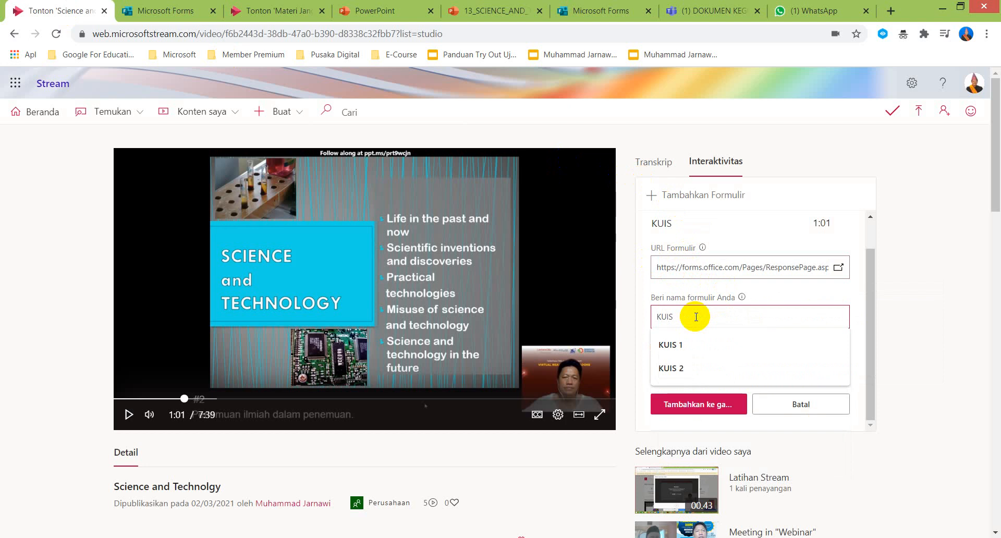
{"action": "left_click", "coordinate": [693, 344]}
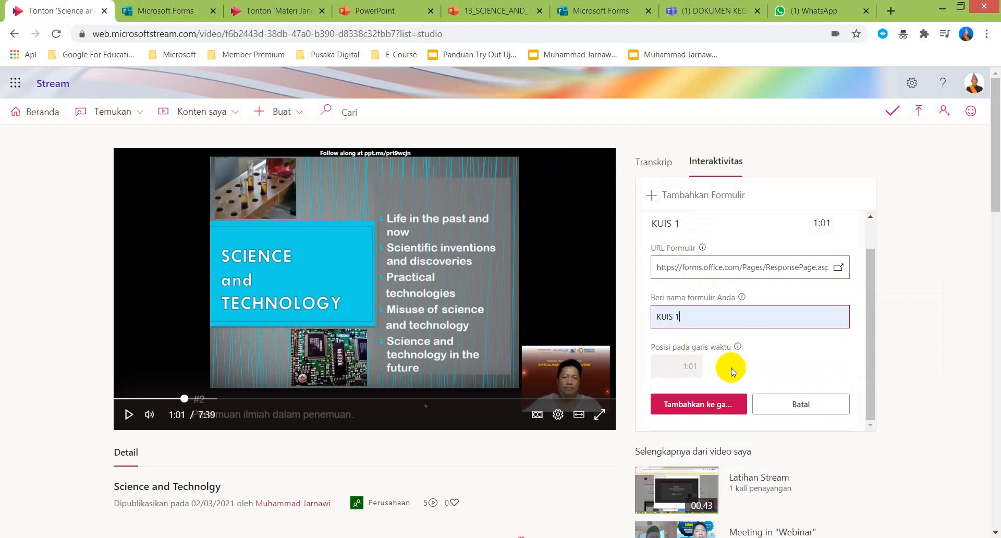
{"action": "scroll", "coordinate": [730, 370], "scroll_direction": "down", "scroll_amount": 1}
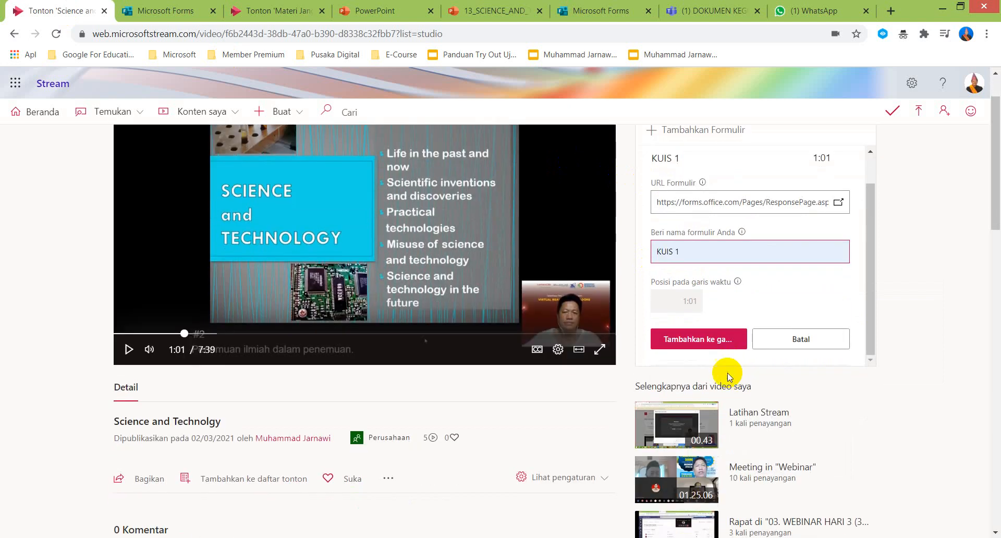
{"action": "left_click", "coordinate": [724, 343]}
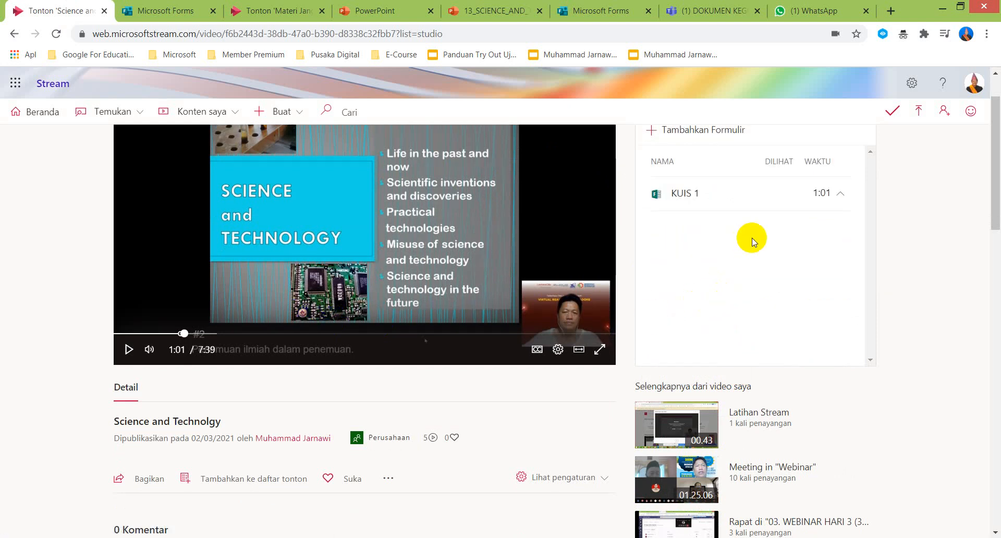
- Play the video from 0:49 up to the form marker at 1:01 and look through the embedded quiz
{"action": "scroll", "coordinate": [730, 237], "scroll_direction": "up", "scroll_amount": 1}
{"action": "left_click", "coordinate": [202, 399]}
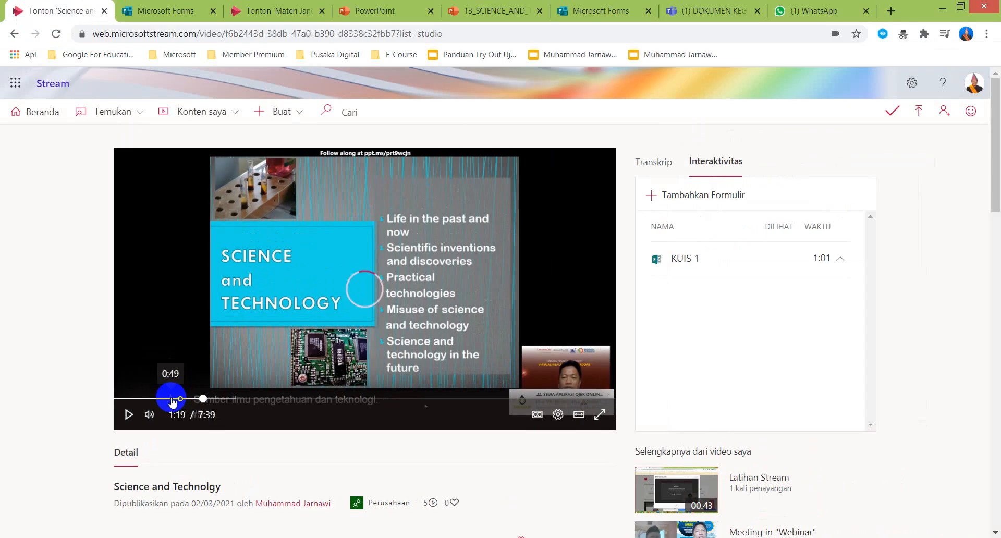
{"action": "left_click", "coordinate": [173, 402]}
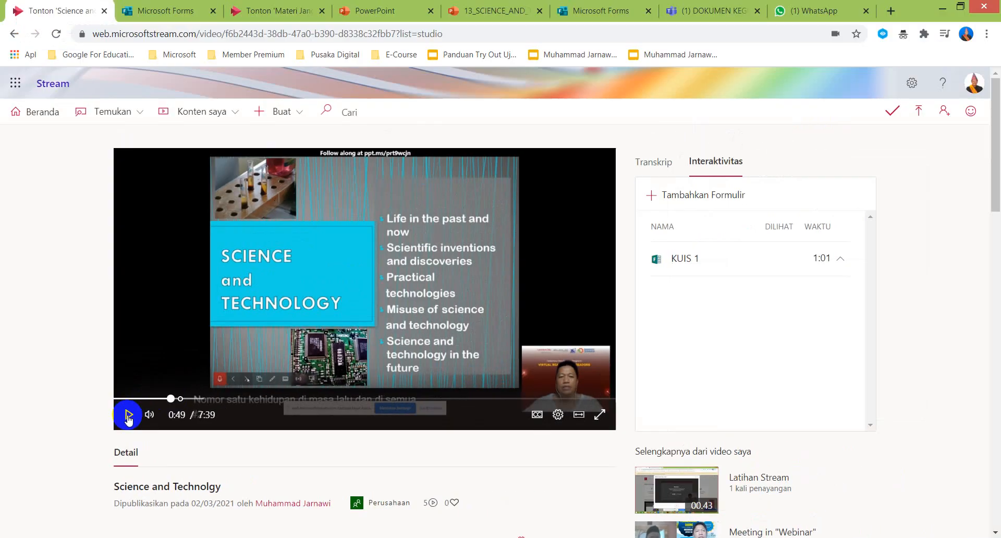
{"action": "left_click", "coordinate": [137, 407]}
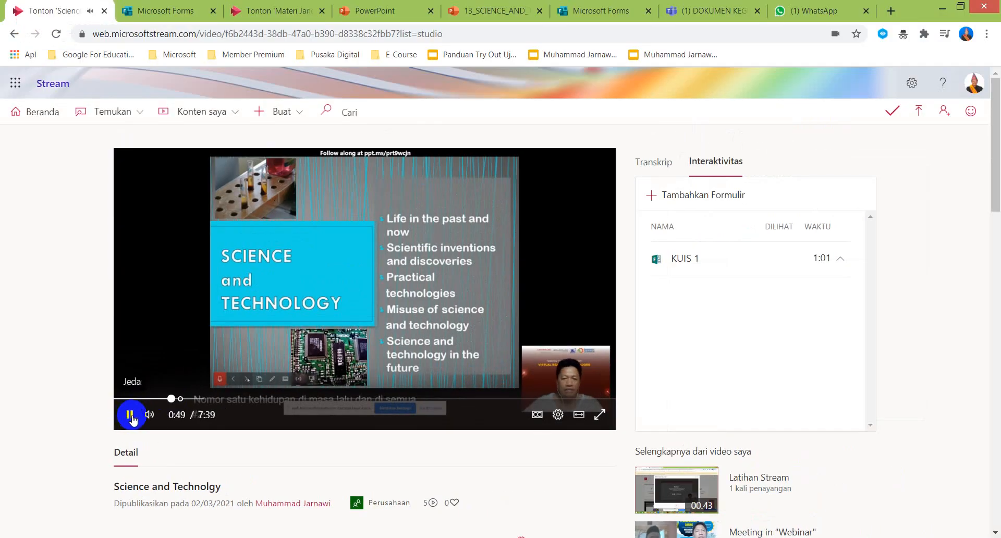
{"action": "mouse_move", "coordinate": [187, 413]}
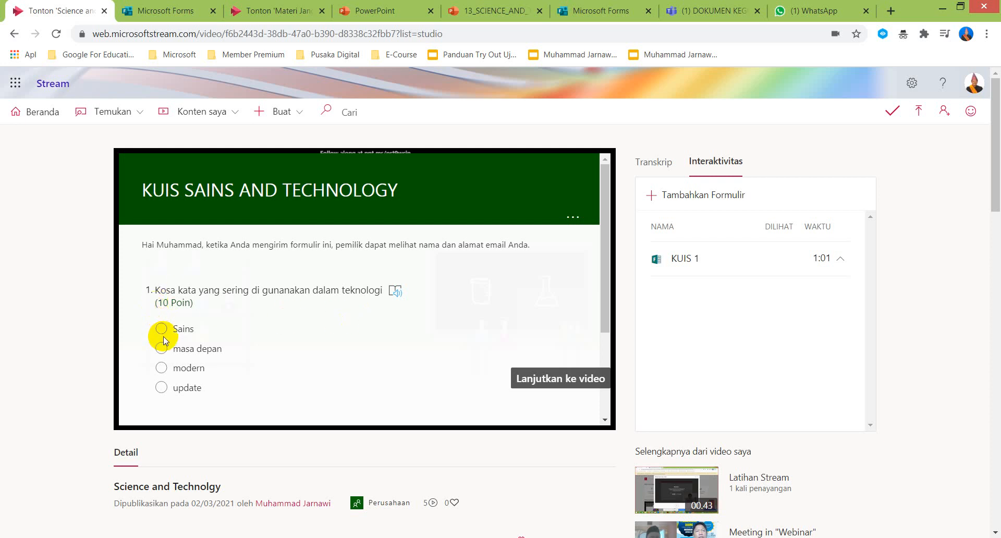
{"action": "scroll", "coordinate": [169, 334], "scroll_direction": "down", "scroll_amount": 3}
{"action": "scroll", "coordinate": [168, 307], "scroll_direction": "up", "scroll_amount": 1}
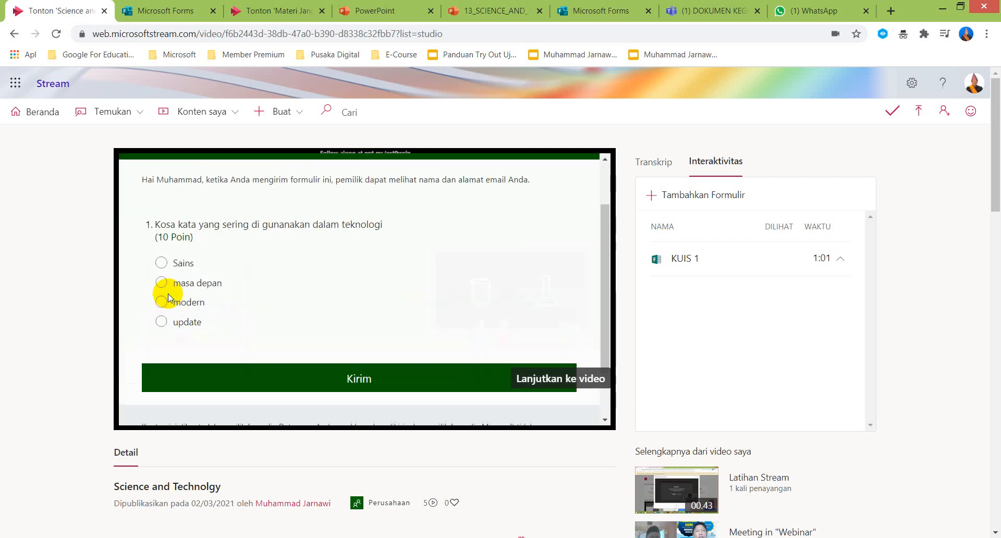
- Submit the embedded quiz with Sains as the answer to question 1 and continue to the video
{"action": "left_click", "coordinate": [165, 267]}
{"action": "scroll", "coordinate": [297, 295], "scroll_direction": "down", "scroll_amount": 2}
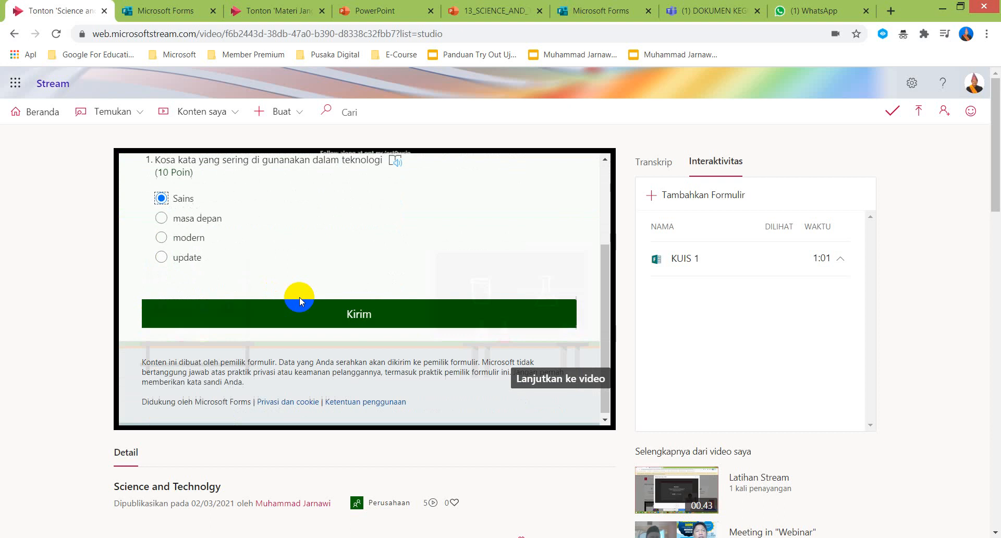
{"action": "left_click", "coordinate": [359, 311]}
{"action": "left_click", "coordinate": [361, 313]}
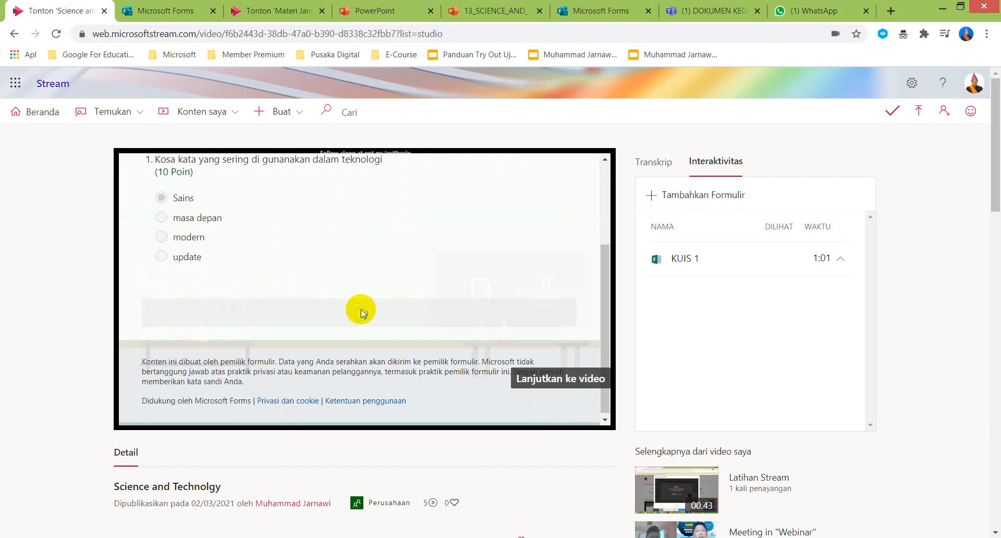
{"action": "scroll", "coordinate": [361, 312], "scroll_direction": "up", "scroll_amount": 1}
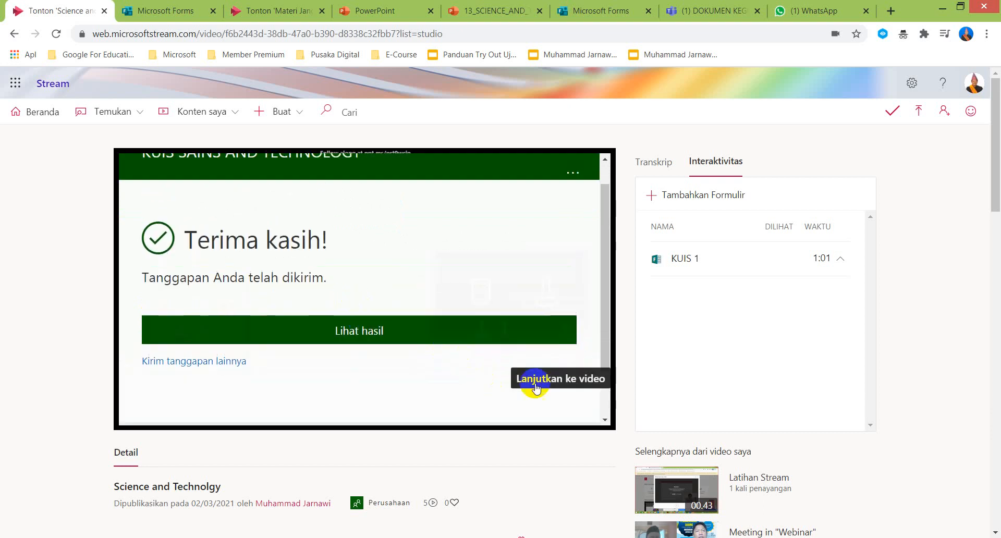
{"action": "left_click", "coordinate": [571, 387]}
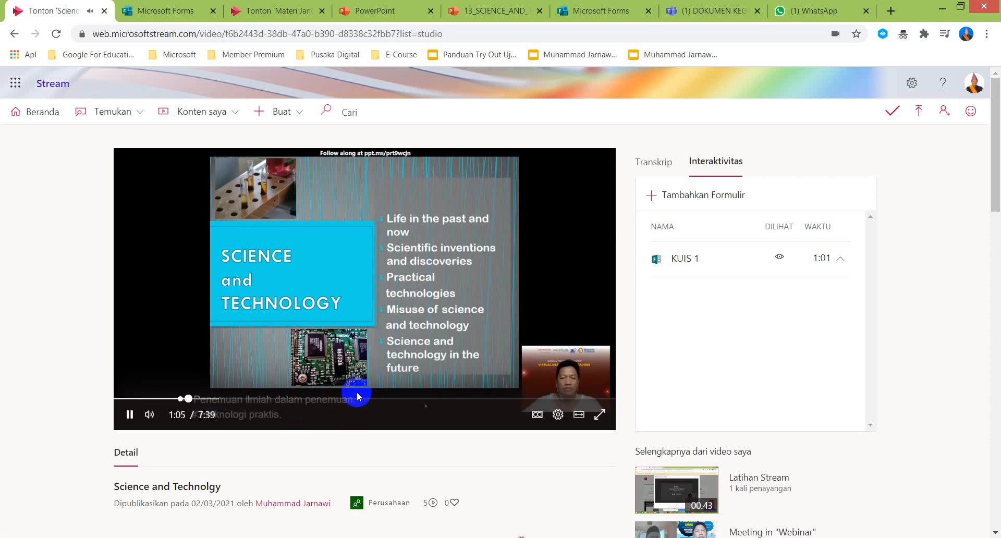
- Pause the video and move the playback position to 4:01
{"action": "left_click", "coordinate": [132, 415]}
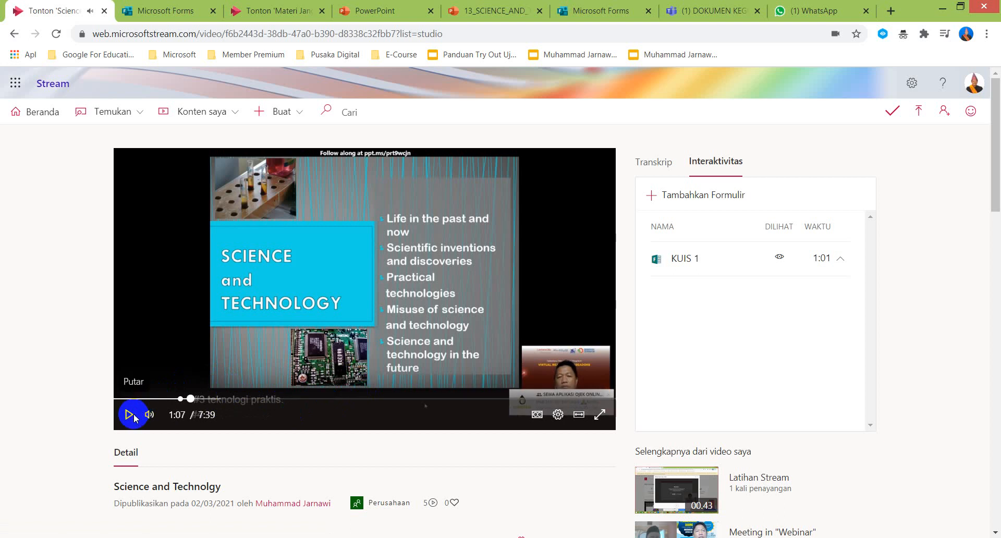
{"action": "left_click_drag", "start_coordinate": [190, 401], "coordinate": [296, 405]}
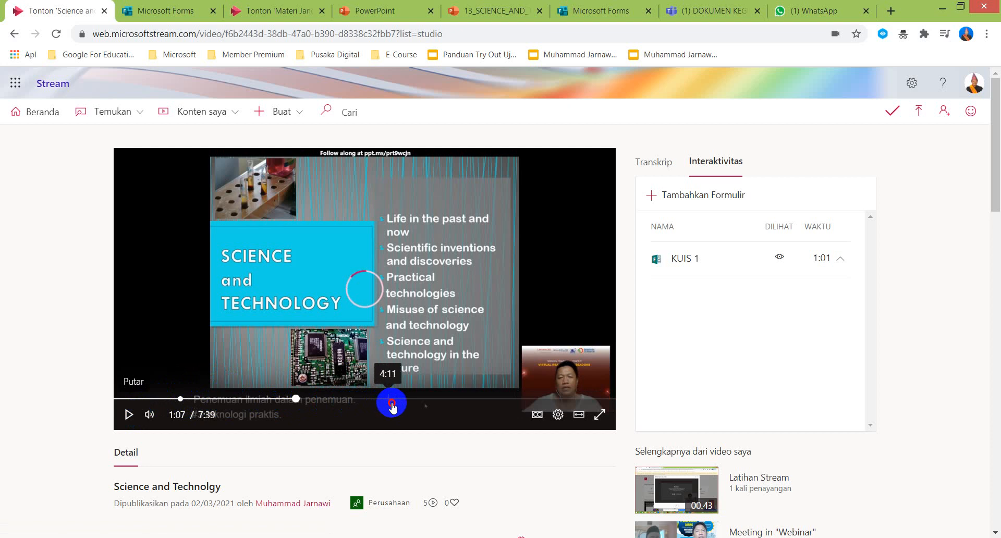
{"action": "left_click", "coordinate": [391, 402]}
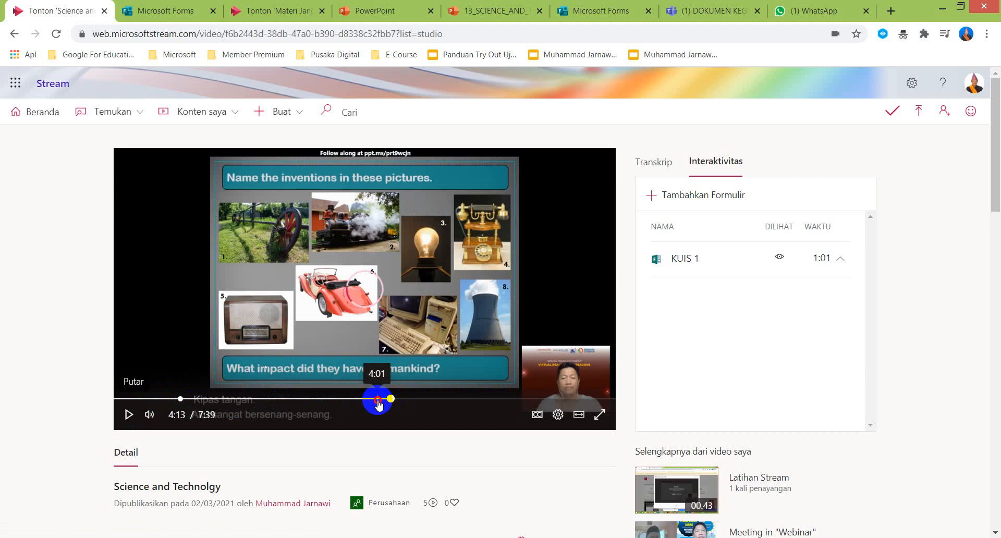
{"action": "left_click", "coordinate": [378, 399]}
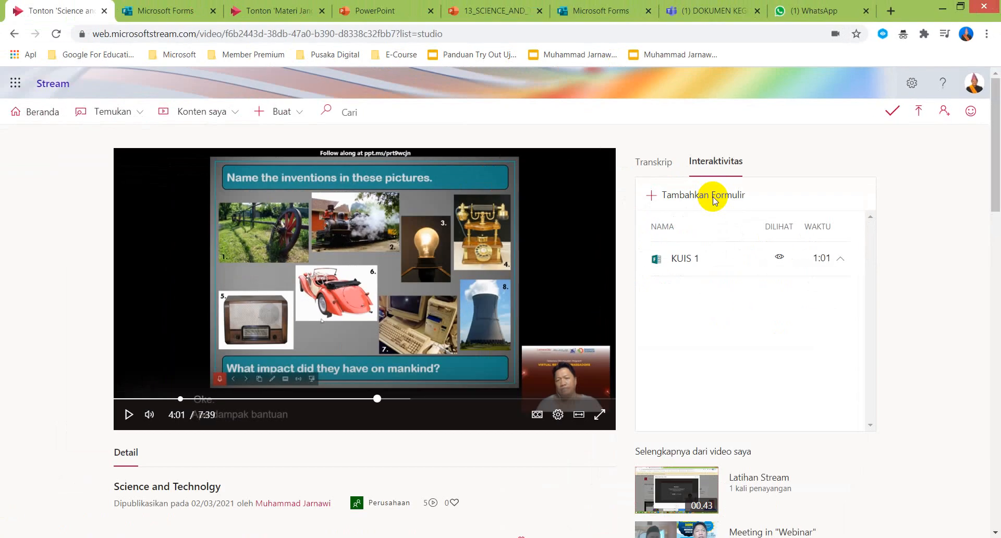
- Start adding a form at 4:01 and open the quiz "KUIS 2 || SAINS dan TEKNOLOGI" in Microsoft Forms
{"action": "left_click", "coordinate": [715, 200]}
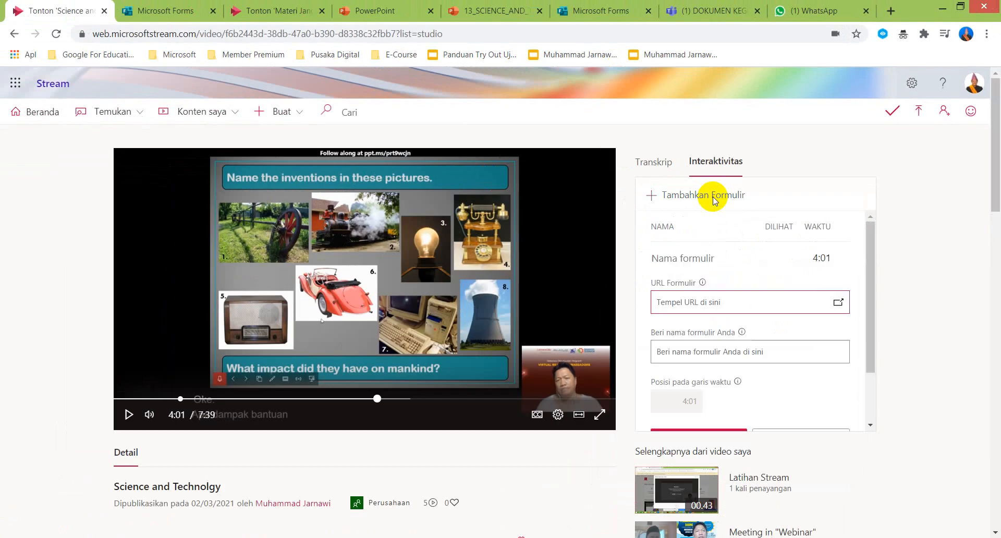
{"action": "left_click", "coordinate": [705, 300]}
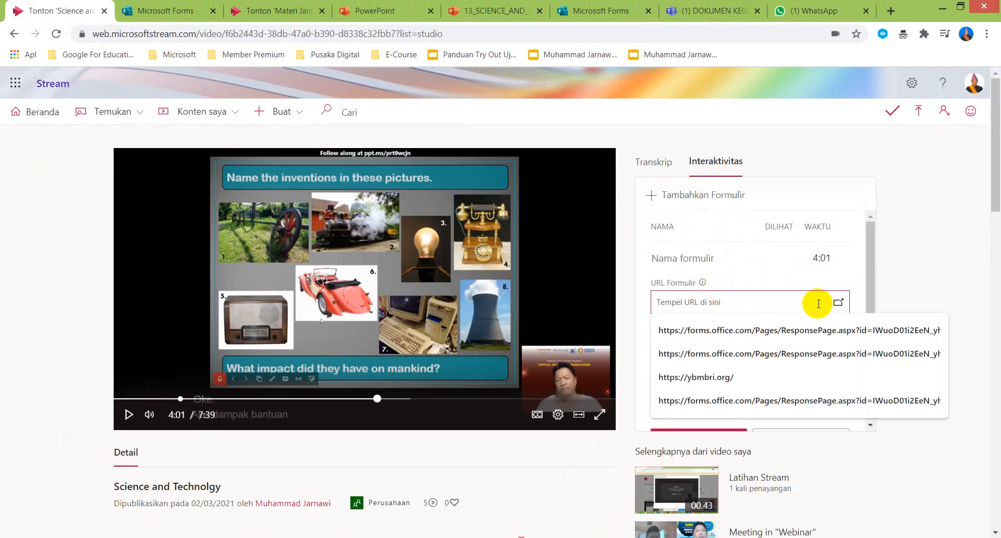
{"action": "left_click", "coordinate": [836, 301]}
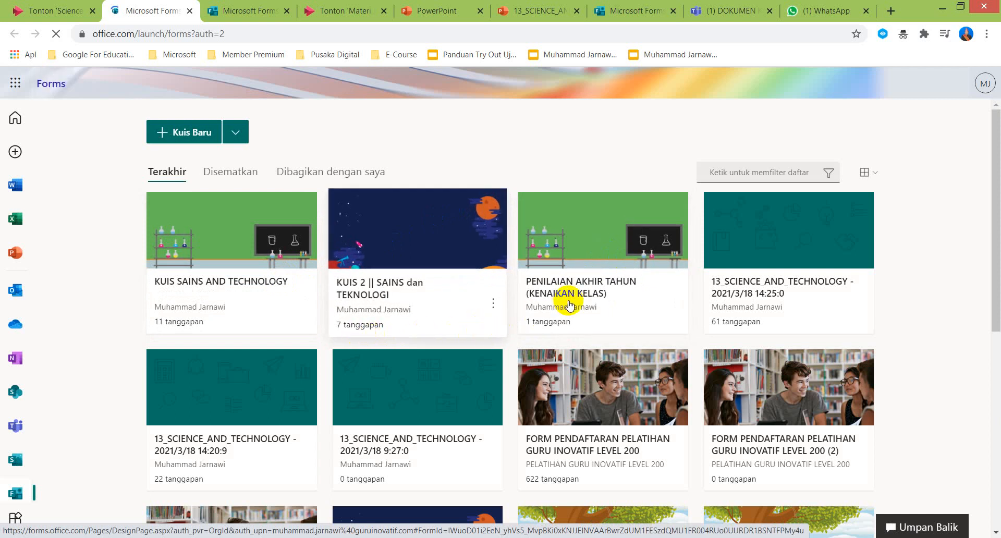
{"action": "scroll", "coordinate": [568, 209], "scroll_direction": "down", "scroll_amount": 1}
{"action": "left_click", "coordinate": [412, 189]}
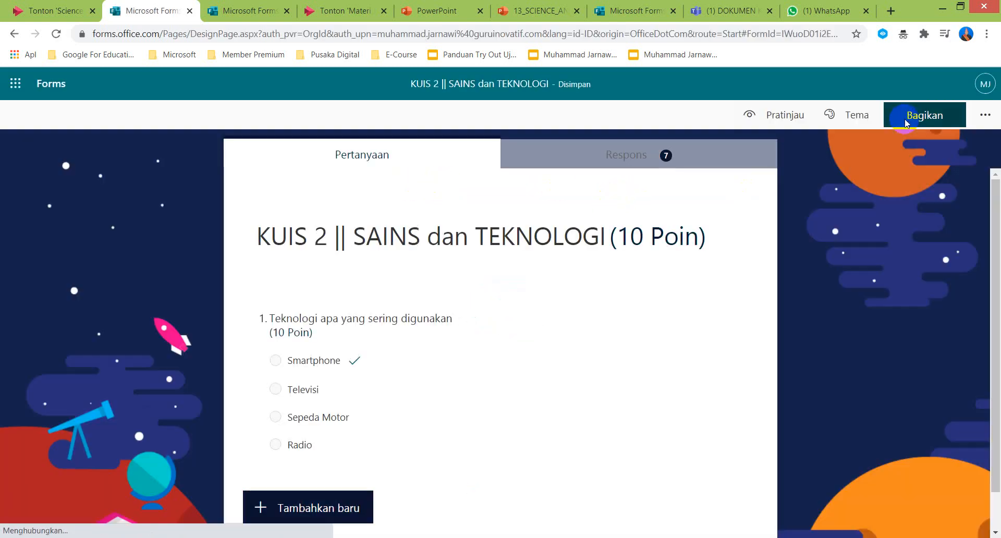
- Restrict KUIS 2 responses to "Hanya orang di organisasi saya dapat merespons" and copy its response link
{"action": "left_click", "coordinate": [904, 125]}
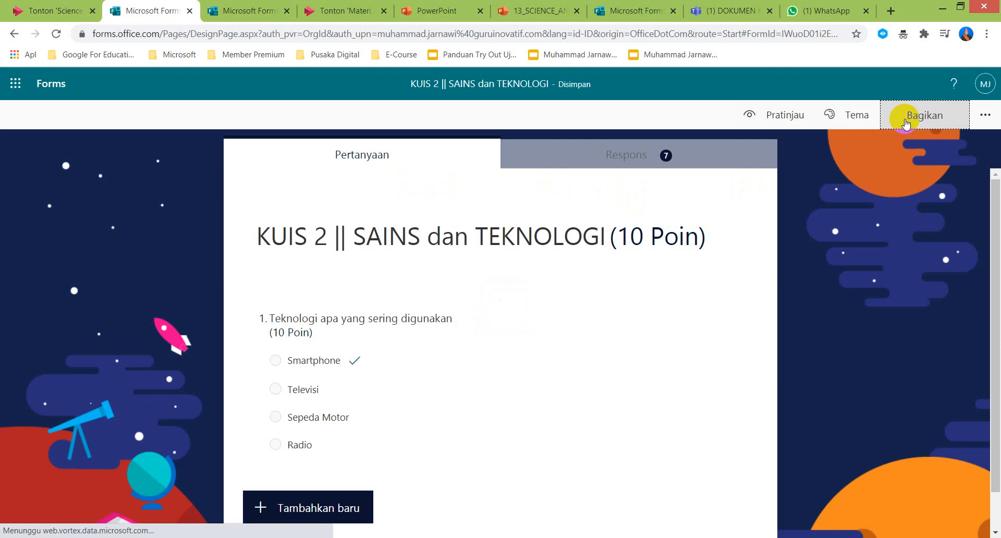
{"action": "left_click", "coordinate": [858, 197]}
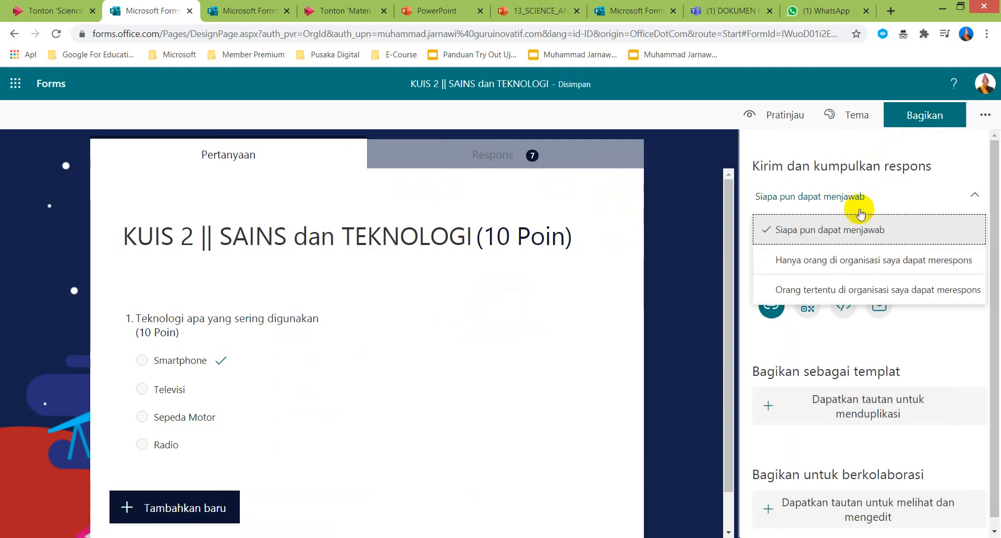
{"action": "left_click", "coordinate": [836, 265]}
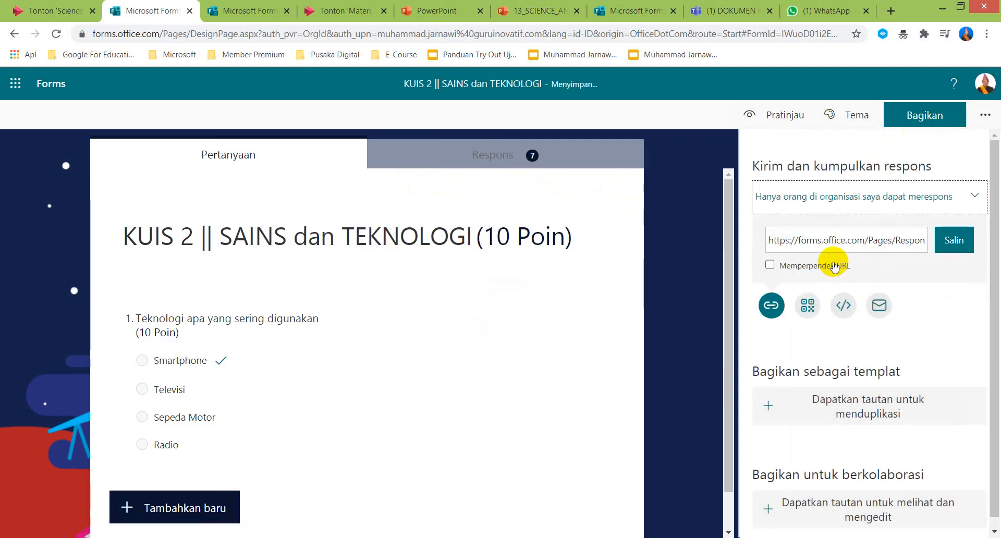
{"action": "left_click", "coordinate": [954, 241]}
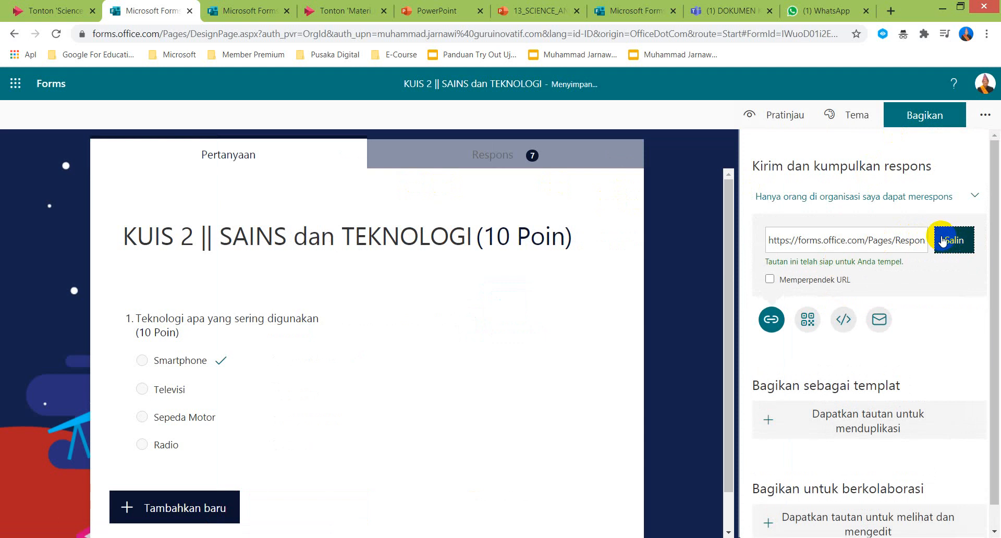
- Return to the Stream video and paste the copied KUIS 2 link as the form URL
{"action": "left_click", "coordinate": [62, 12]}
{"action": "left_click", "coordinate": [678, 305]}
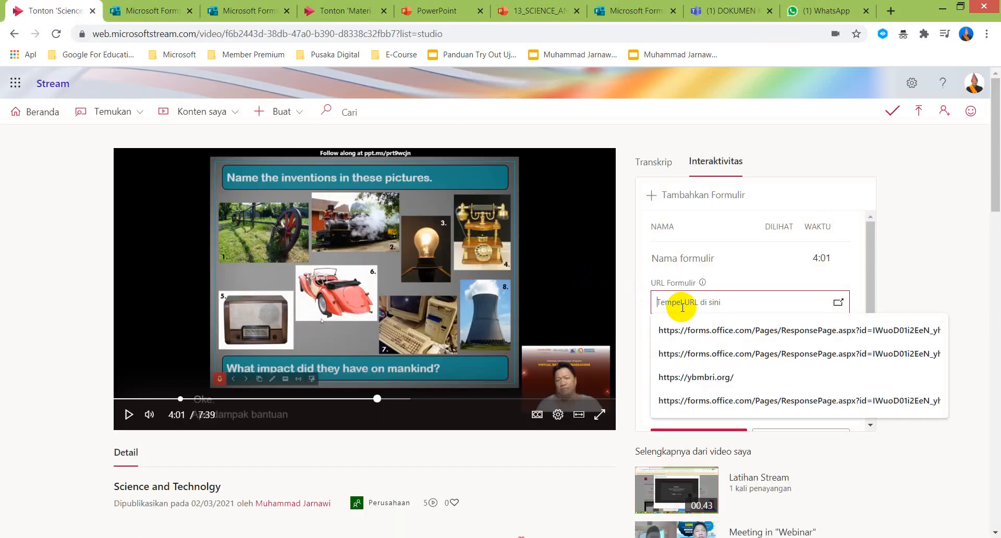
{"action": "key", "text": "ctrl+v"}
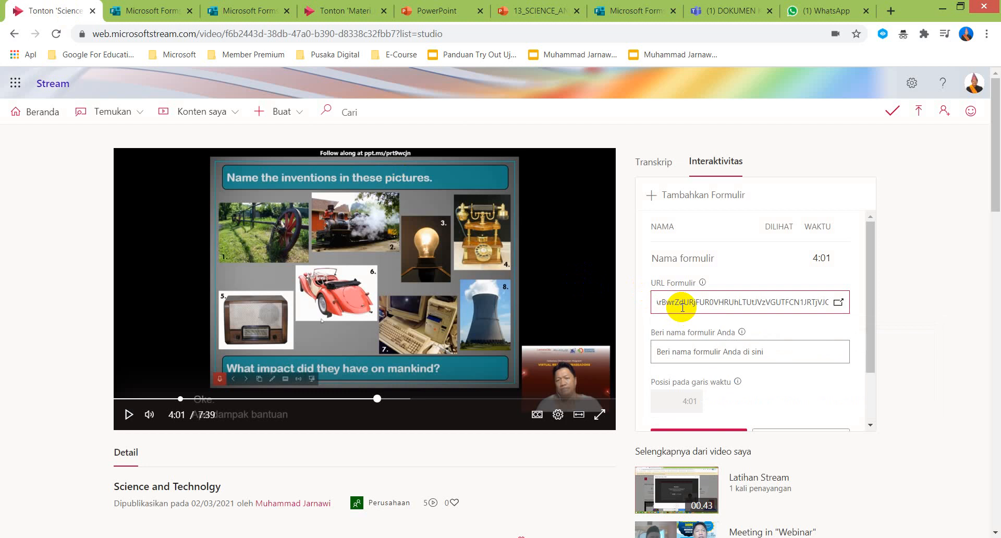
- Name the new form KUIS 2 and add it to the video's timeline at 4:01
{"action": "left_click", "coordinate": [684, 353]}
{"action": "type", "text": "KUIS 2"}
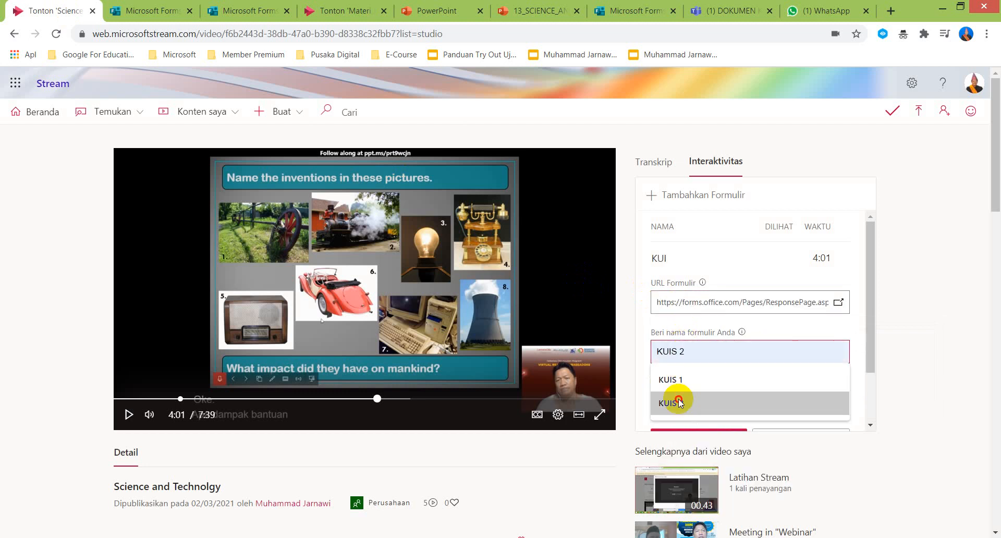
{"action": "left_click", "coordinate": [675, 403]}
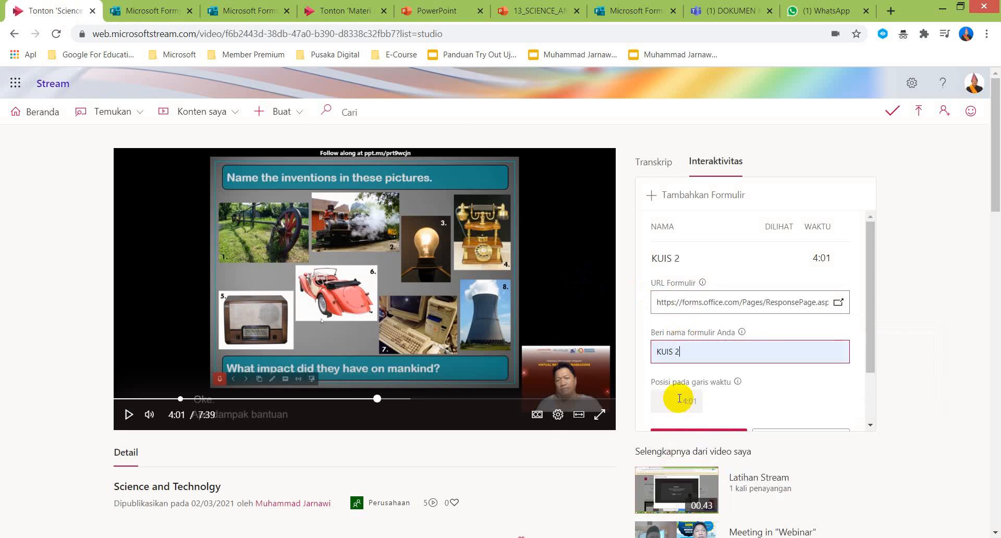
{"action": "scroll", "coordinate": [747, 341], "scroll_direction": "down", "scroll_amount": 1}
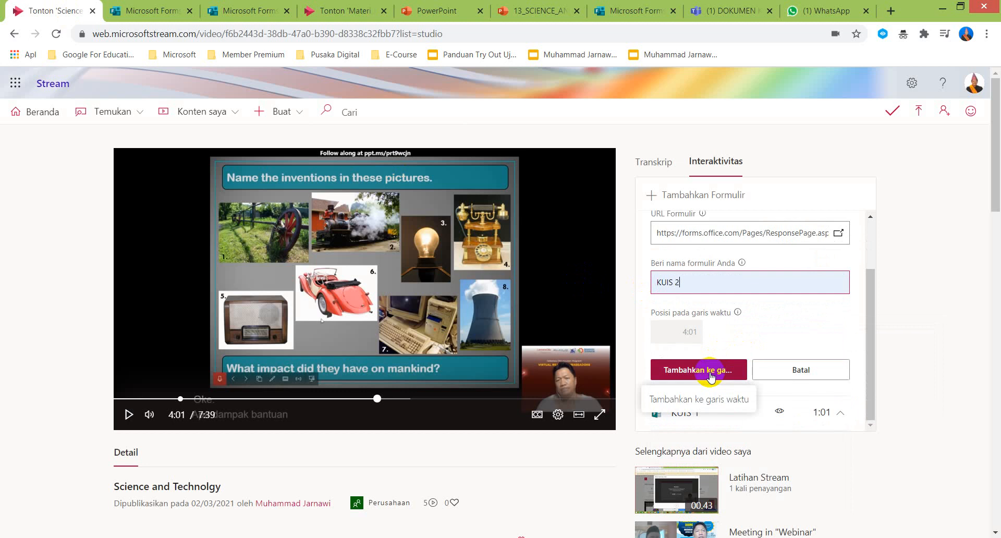
{"action": "left_click", "coordinate": [710, 374]}
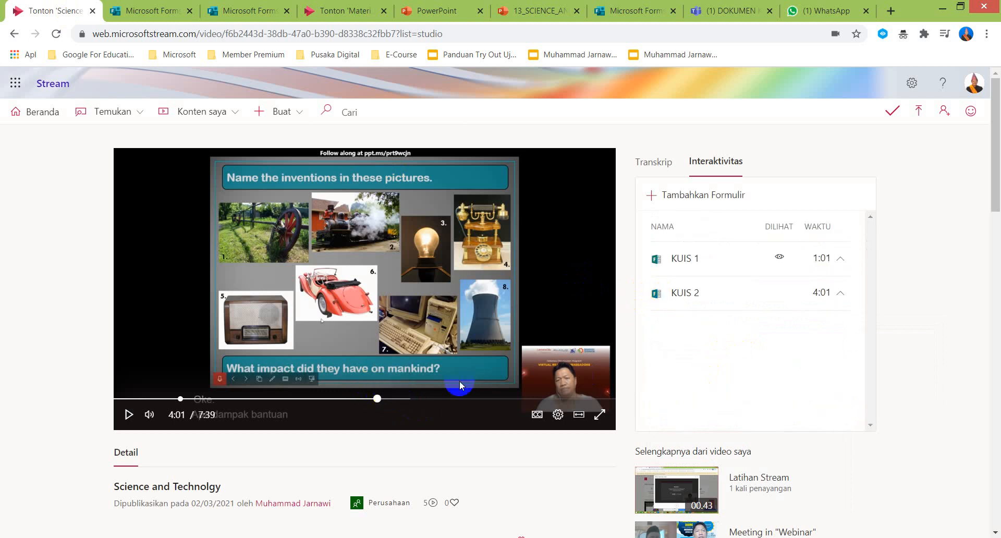
- Move the playback position to 3:44, shortly before the KUIS 2 marker, and play the video
{"action": "left_click_drag", "start_coordinate": [376, 401], "coordinate": [394, 402]}
{"action": "left_click", "coordinate": [414, 402]}
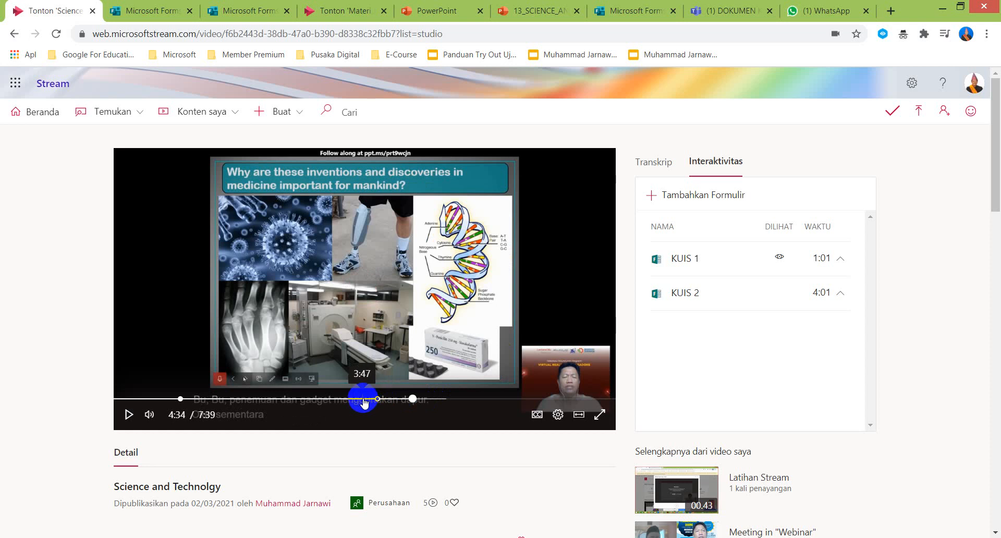
{"action": "left_click", "coordinate": [360, 400]}
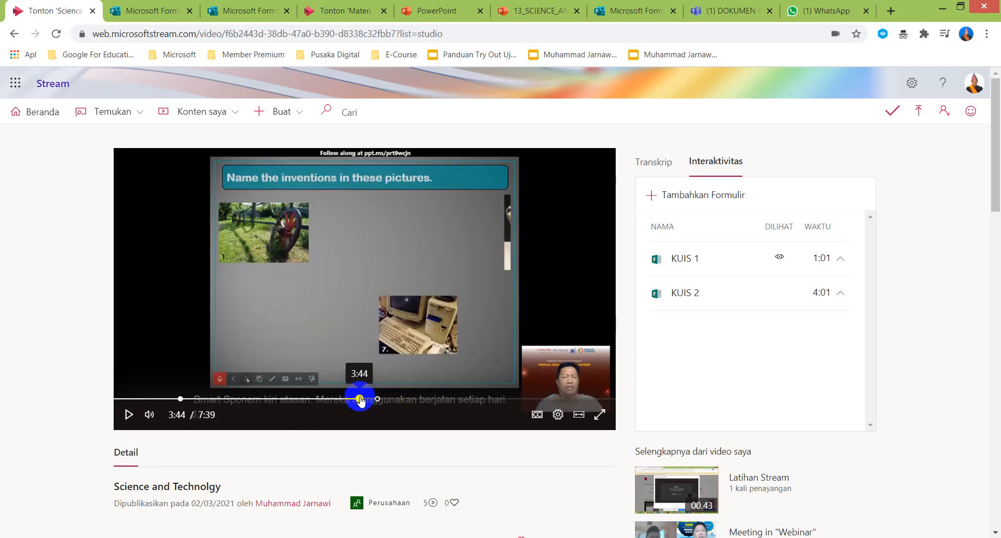
{"action": "left_click", "coordinate": [132, 416]}
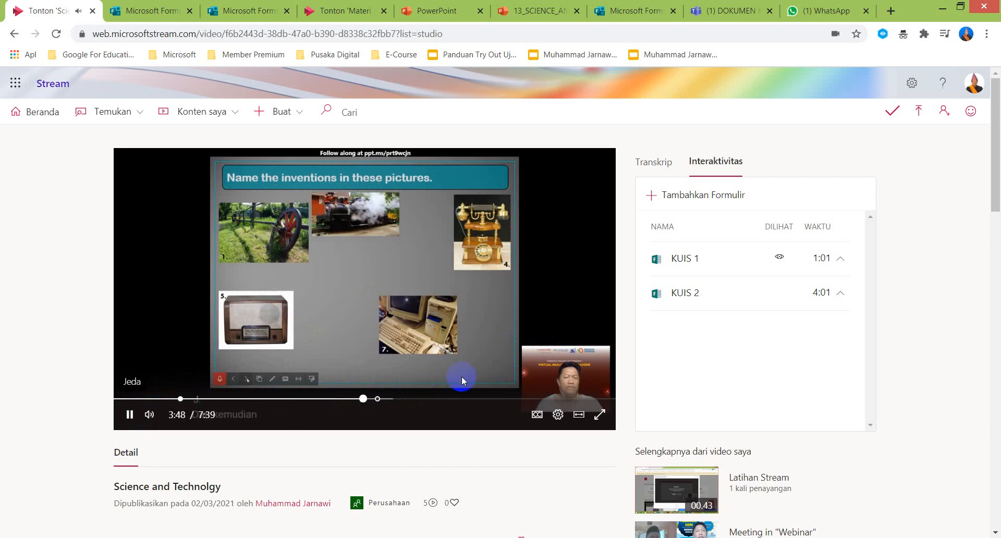
- Complete the KUIS 2 quiz during full-screen playback, continuing to the video after submission, and return to the normal page view
{"action": "left_click", "coordinate": [599, 415]}
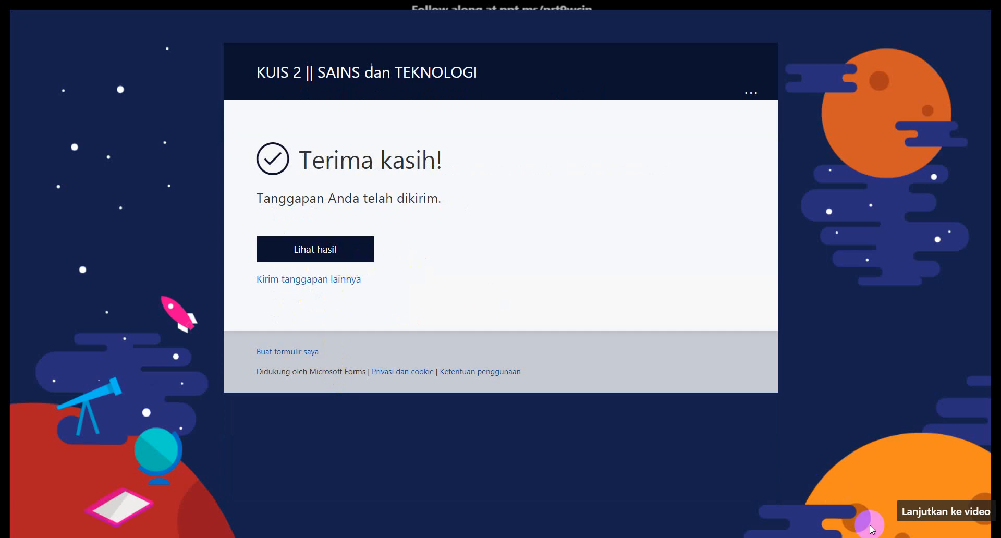
{"action": "left_click", "coordinate": [945, 513]}
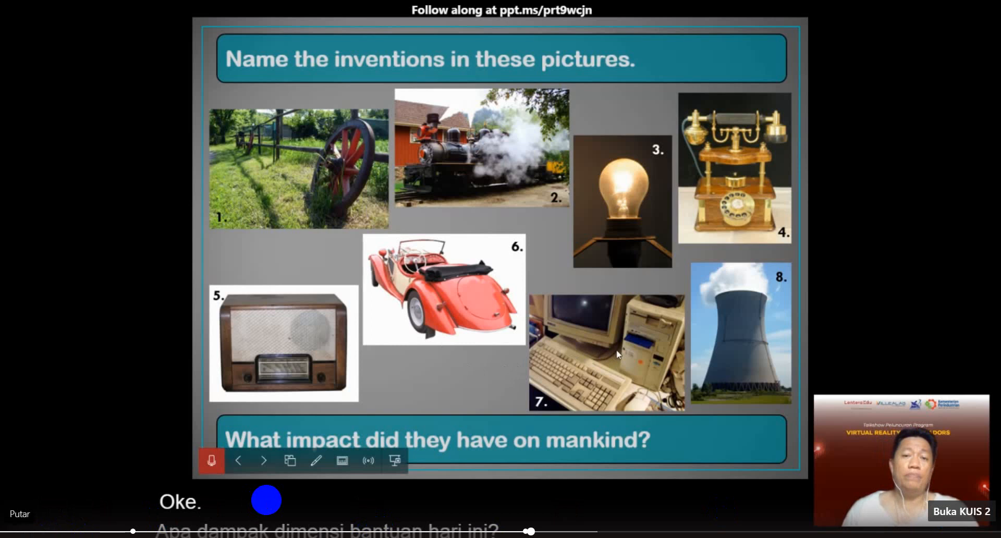
{"action": "double_click", "coordinate": [267, 500]}
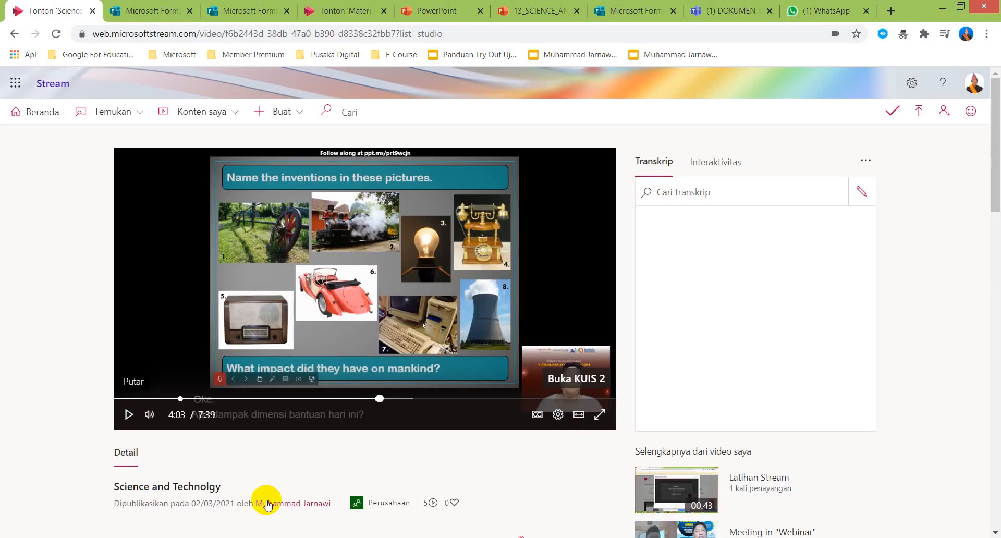